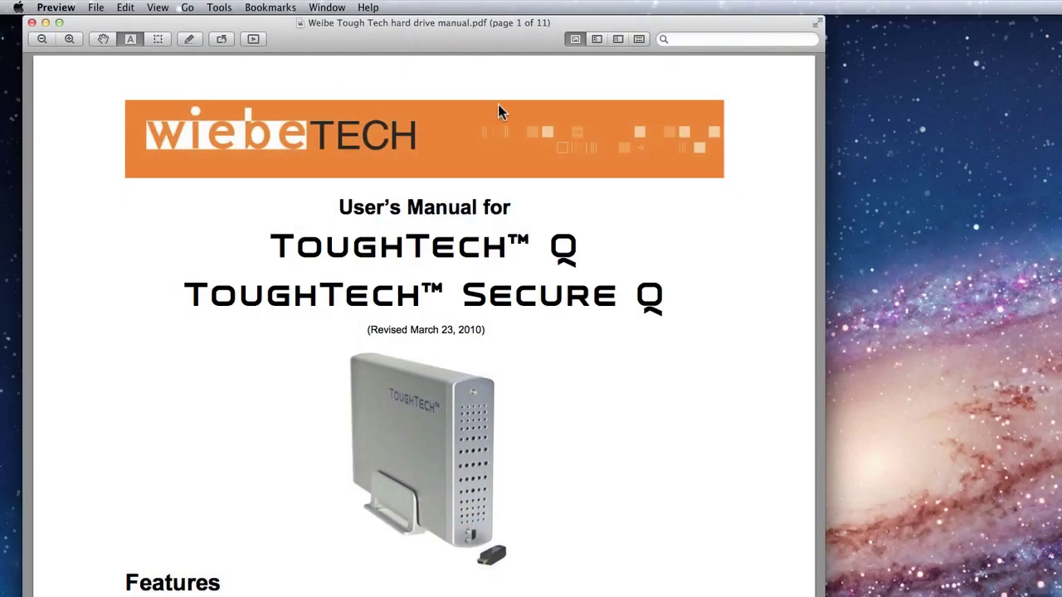
- Show the page thumbnail sidebar beside the hard drive manual
{"action": "left_click", "coordinate": [596, 40]}
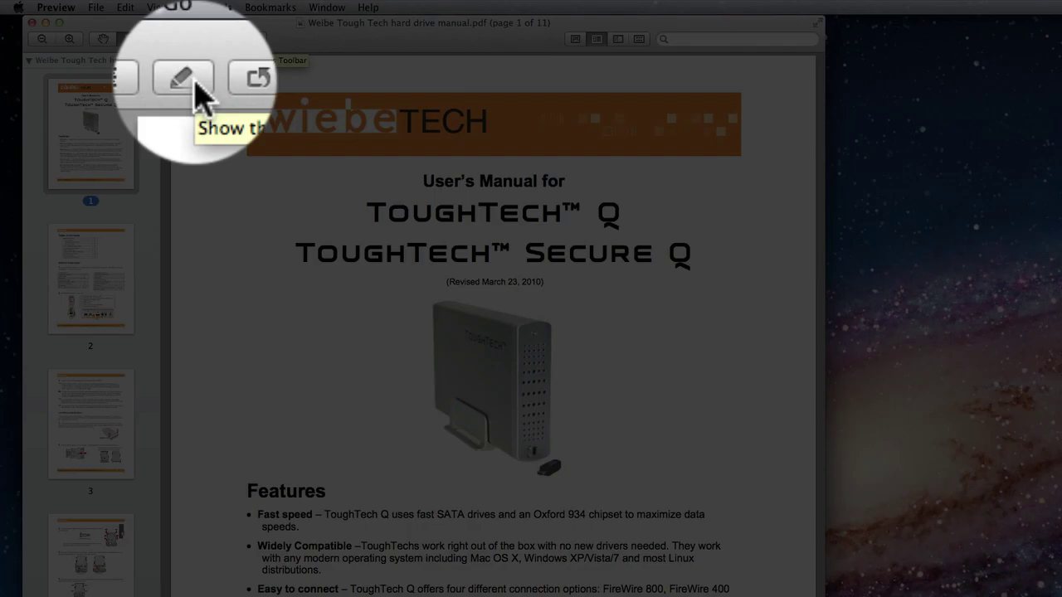
- Bring up the annotation tools and choose Oval as the shape to draw
{"action": "left_click", "coordinate": [190, 39]}
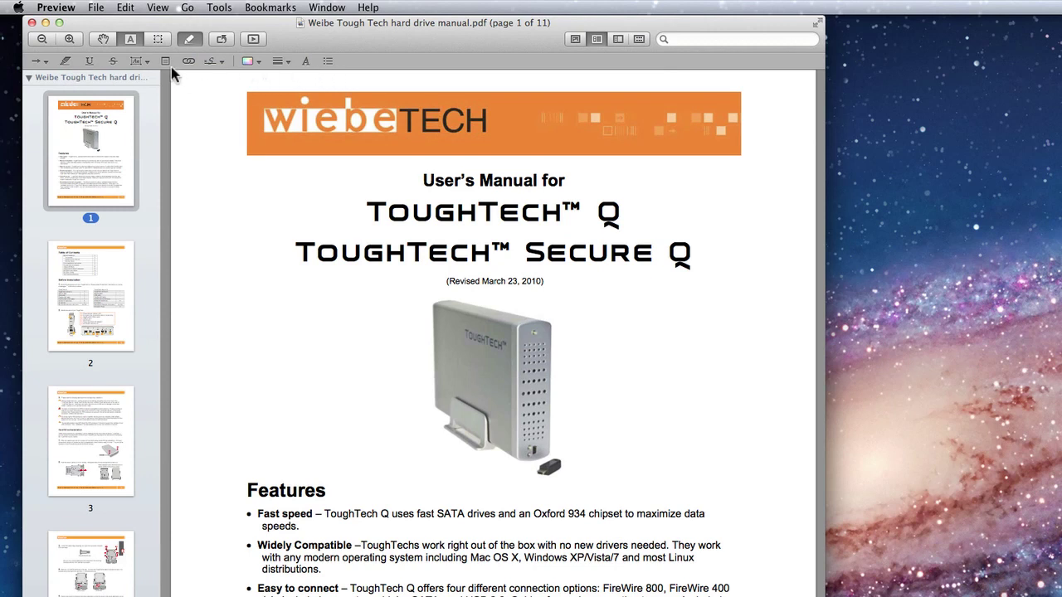
{"action": "left_click", "coordinate": [45, 63]}
{"action": "left_click", "coordinate": [47, 64]}
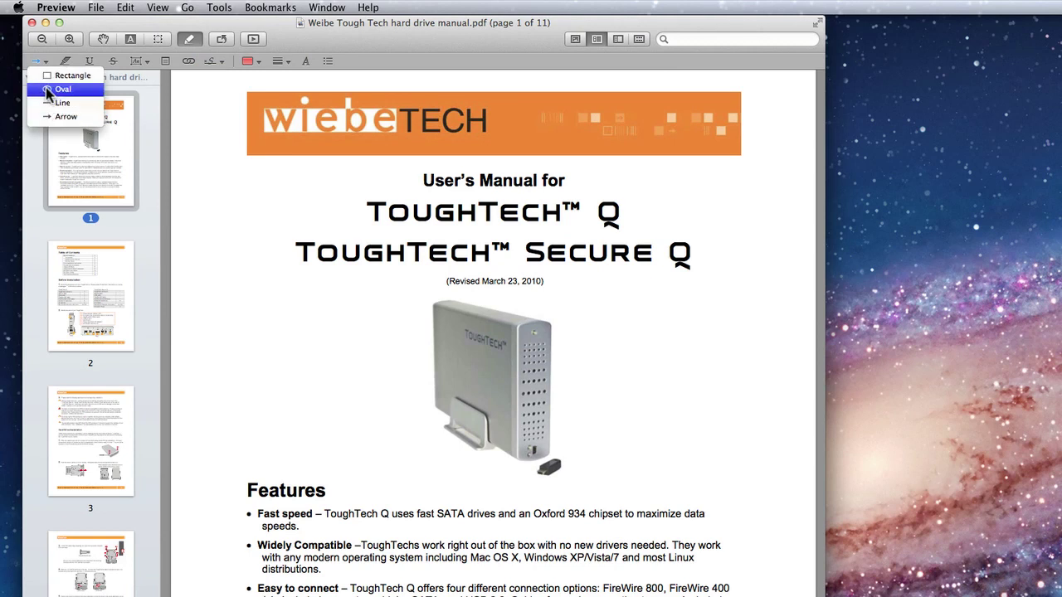
{"action": "left_click", "coordinate": [47, 90]}
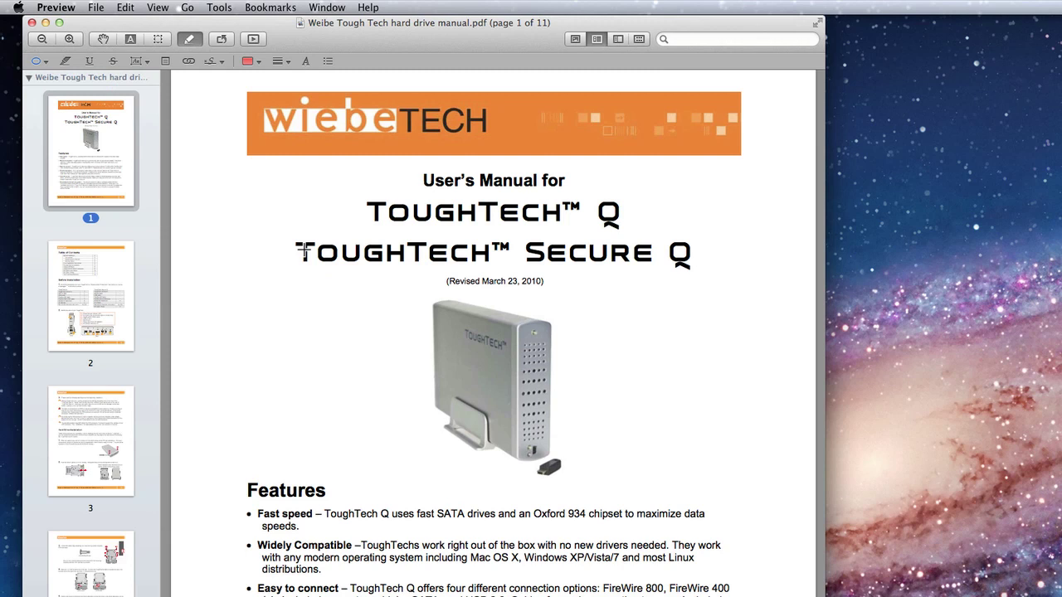
- Draw an oval around the drive photo on page 1 with a blue outline
{"action": "mouse_move", "coordinate": [353, 280]}
{"action": "left_mouse_down"}
{"action": "mouse_move", "coordinate": [531, 324]}
{"action": "mouse_move", "coordinate": [636, 429]}
{"action": "mouse_move", "coordinate": [649, 489]}
{"action": "left_mouse_up"}
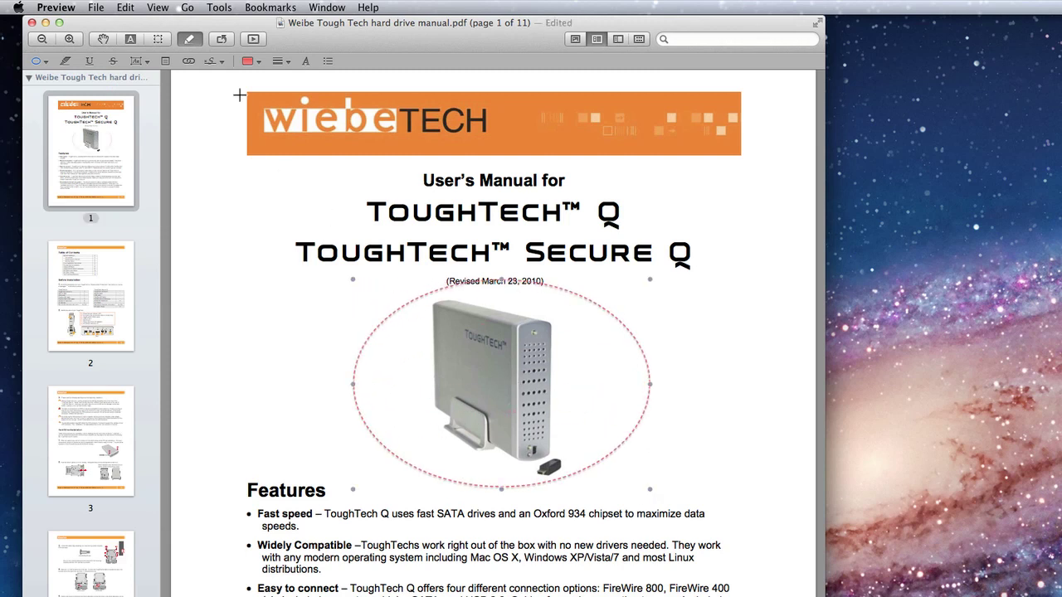
{"action": "left_click", "coordinate": [250, 62]}
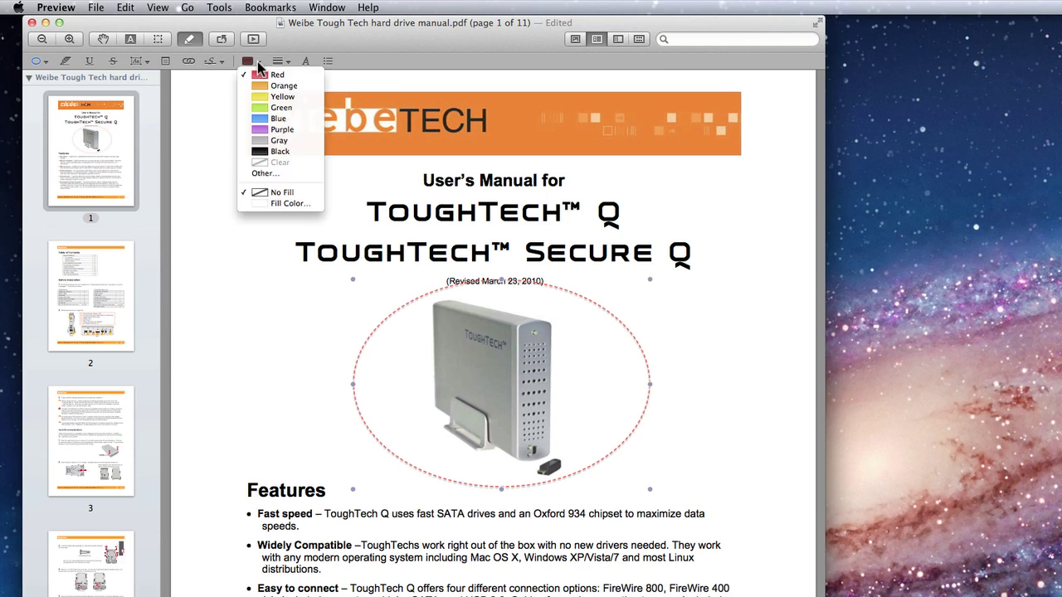
{"action": "left_click", "coordinate": [273, 119]}
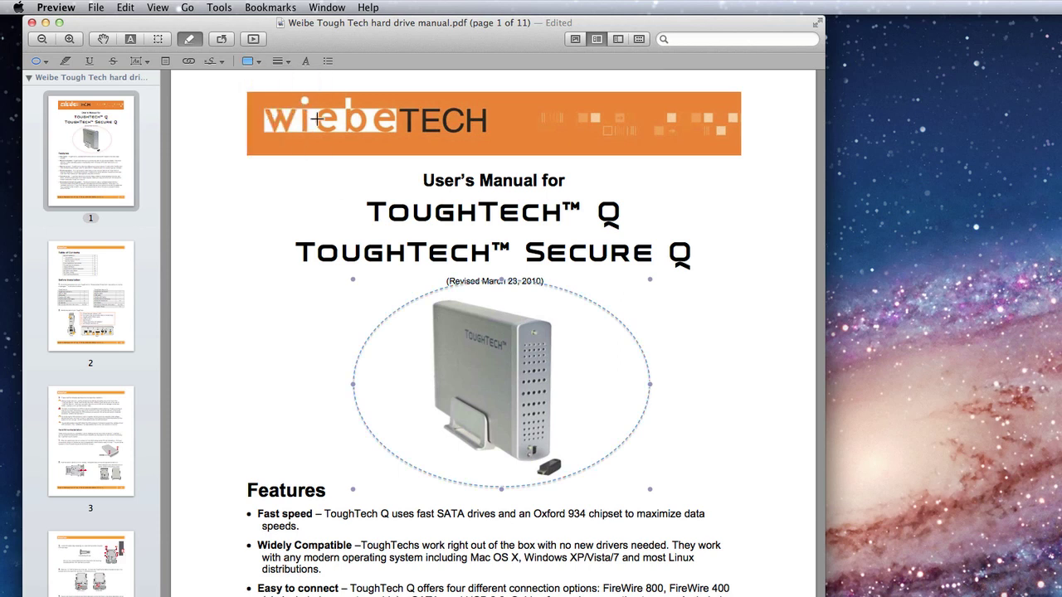
- Give the oval's outline a thick, dashed line style
{"action": "left_click", "coordinate": [283, 61]}
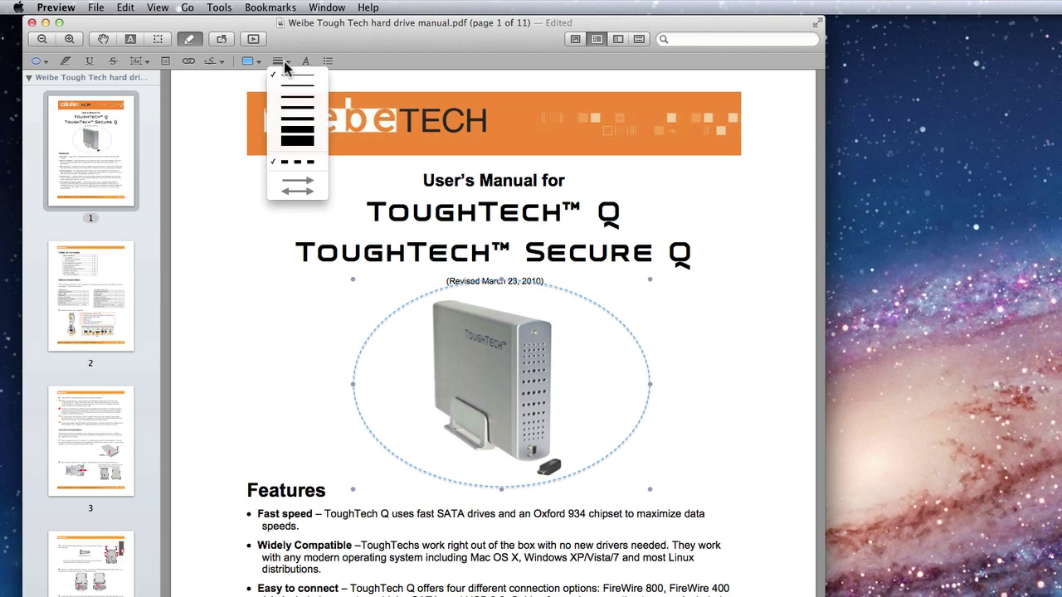
{"action": "left_click", "coordinate": [296, 133]}
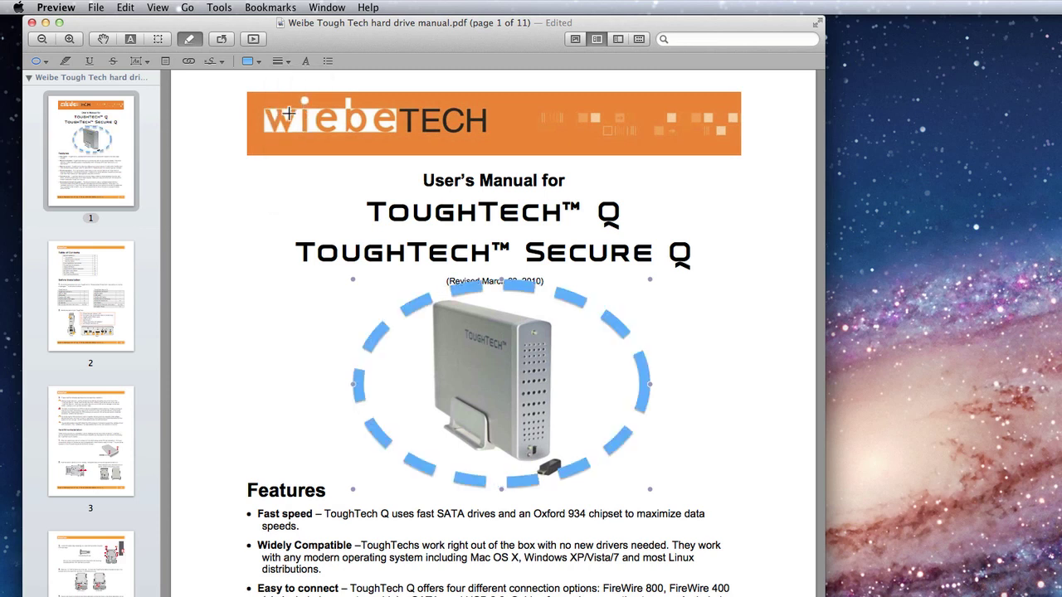
{"action": "left_click", "coordinate": [282, 62]}
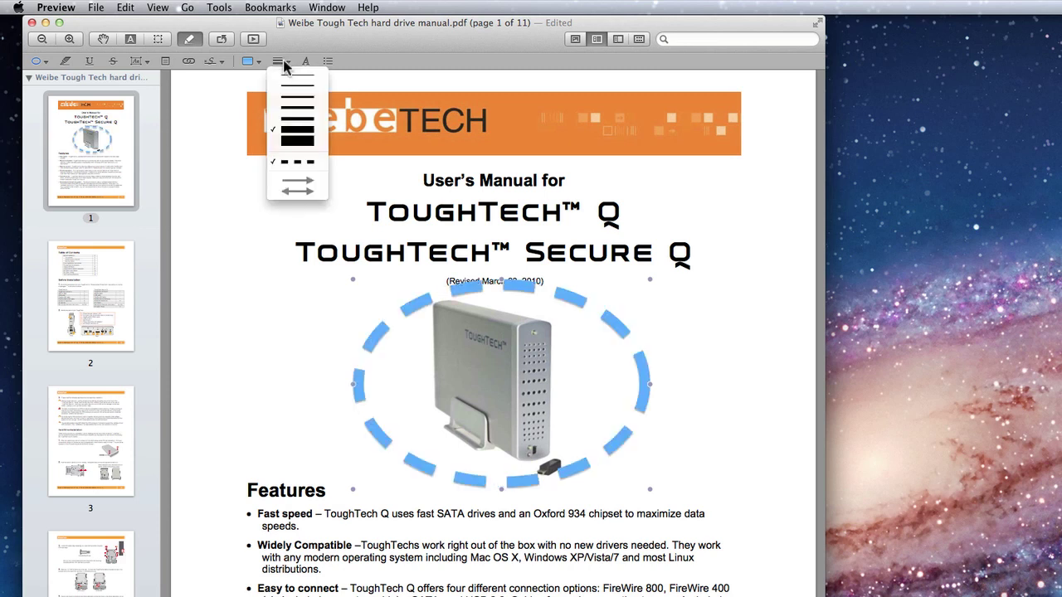
{"action": "left_click", "coordinate": [298, 161]}
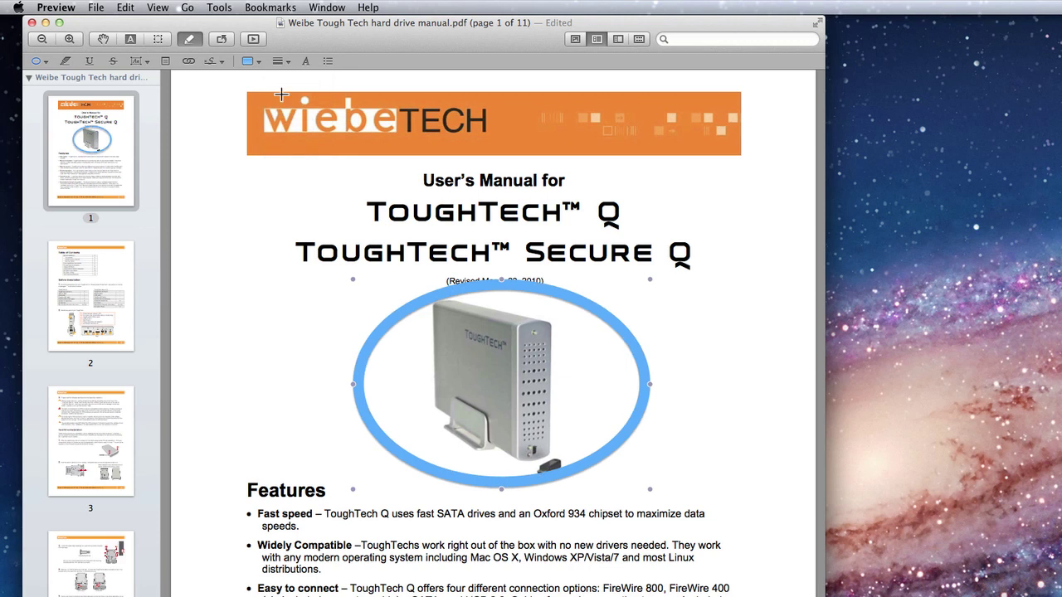
{"action": "left_click", "coordinate": [282, 61]}
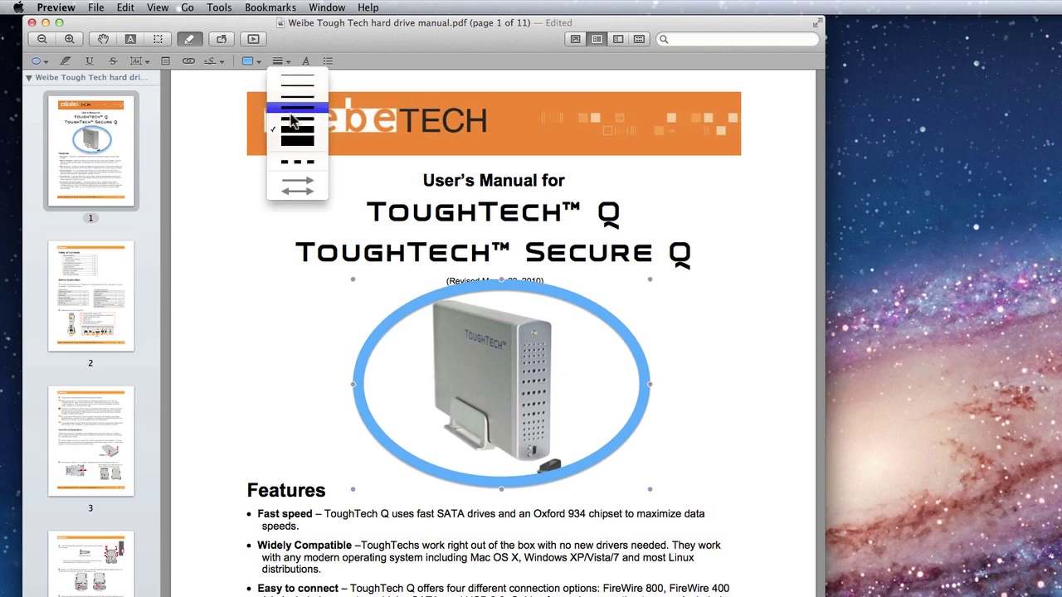
{"action": "left_click", "coordinate": [298, 161]}
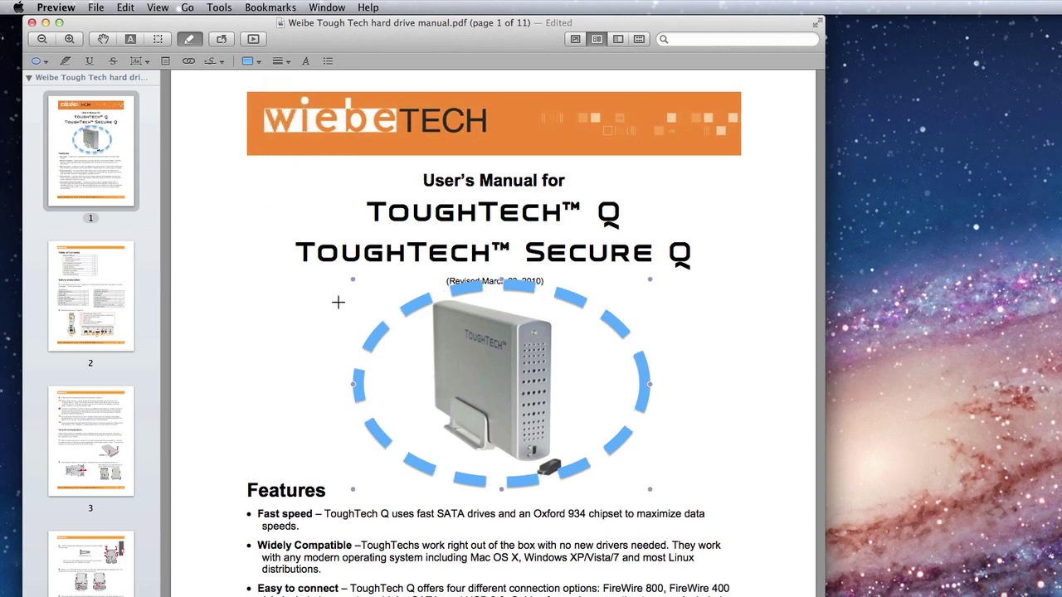
- Highlight Fast speed, highlight Widely Compatible in green, then delete the Fast speed highlight
{"action": "left_click", "coordinate": [66, 63]}
{"action": "left_click_drag", "start_coordinate": [258, 511], "coordinate": [327, 526]}
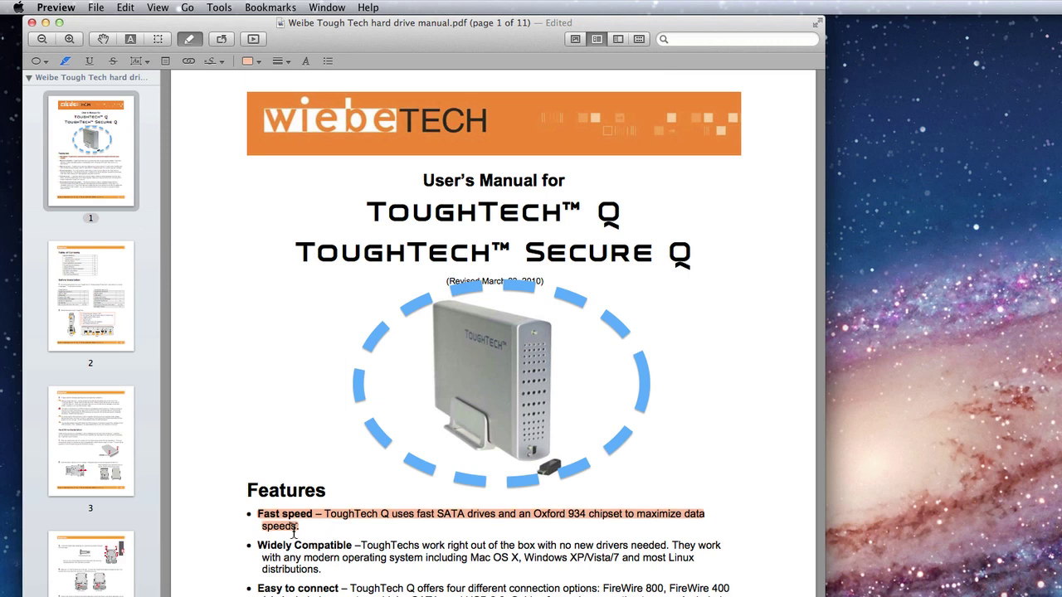
{"action": "left_click", "coordinate": [257, 61]}
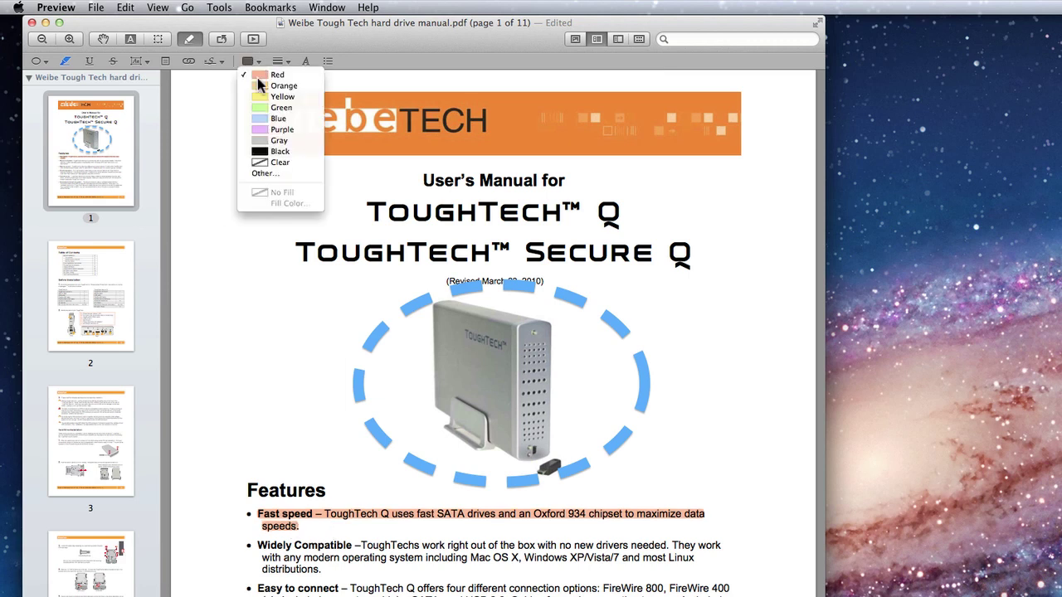
{"action": "left_click", "coordinate": [267, 108]}
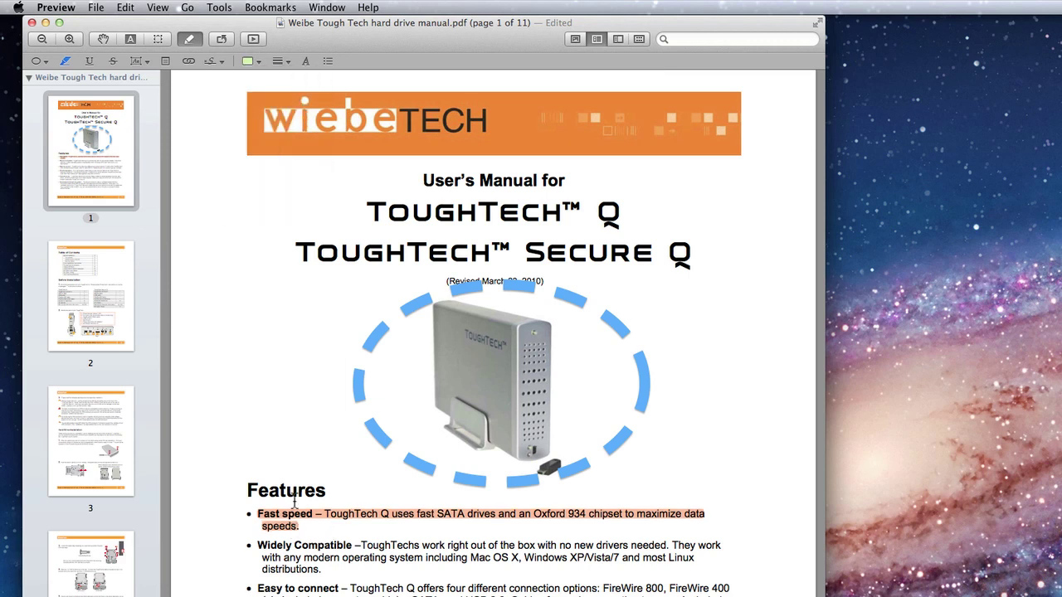
{"action": "left_click_drag", "start_coordinate": [258, 545], "coordinate": [336, 570]}
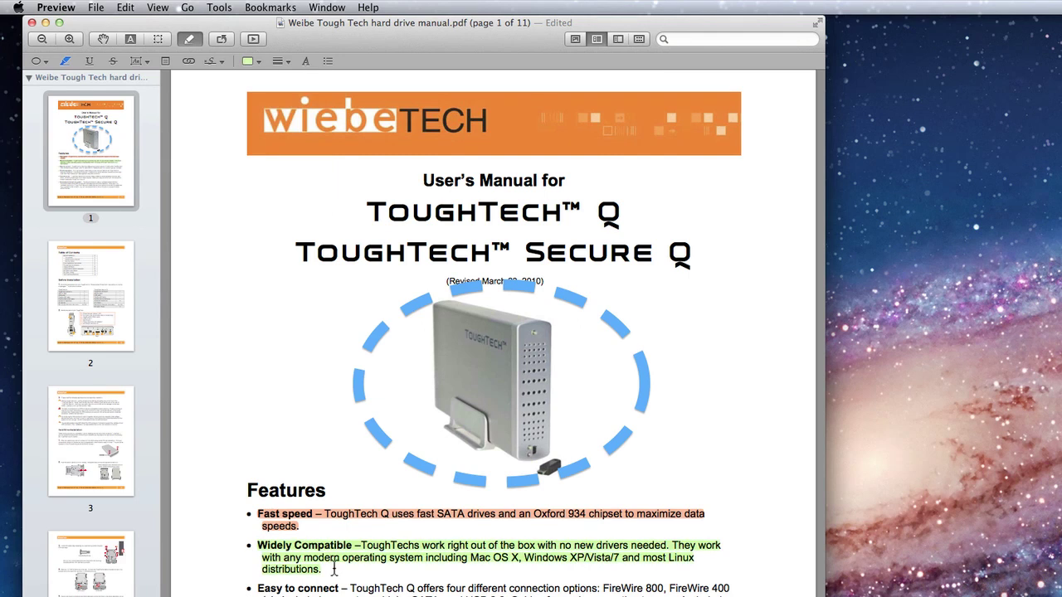
{"action": "right_click", "coordinate": [348, 515]}
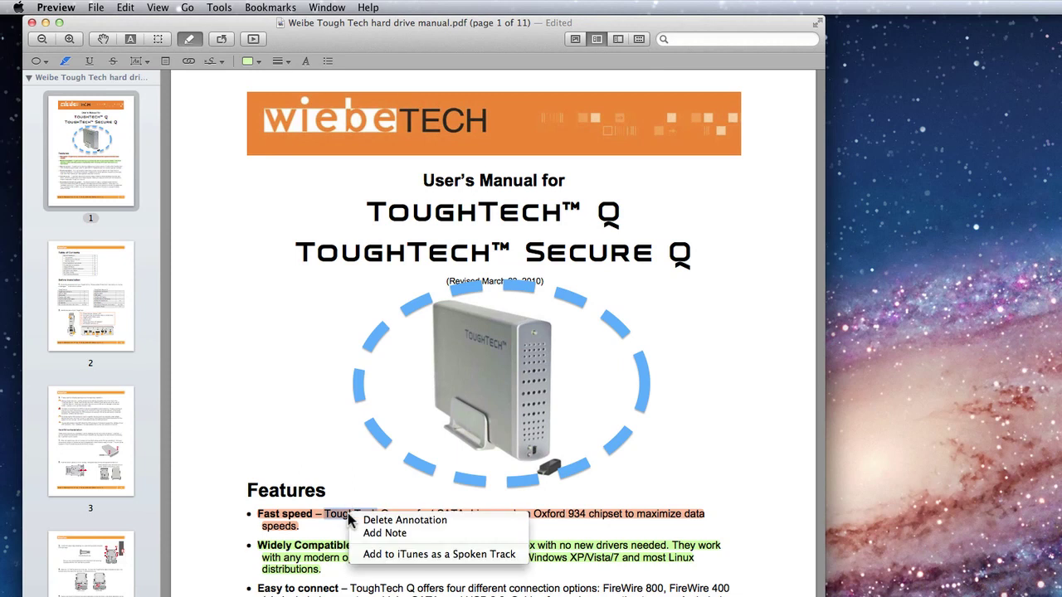
{"action": "left_click", "coordinate": [427, 521]}
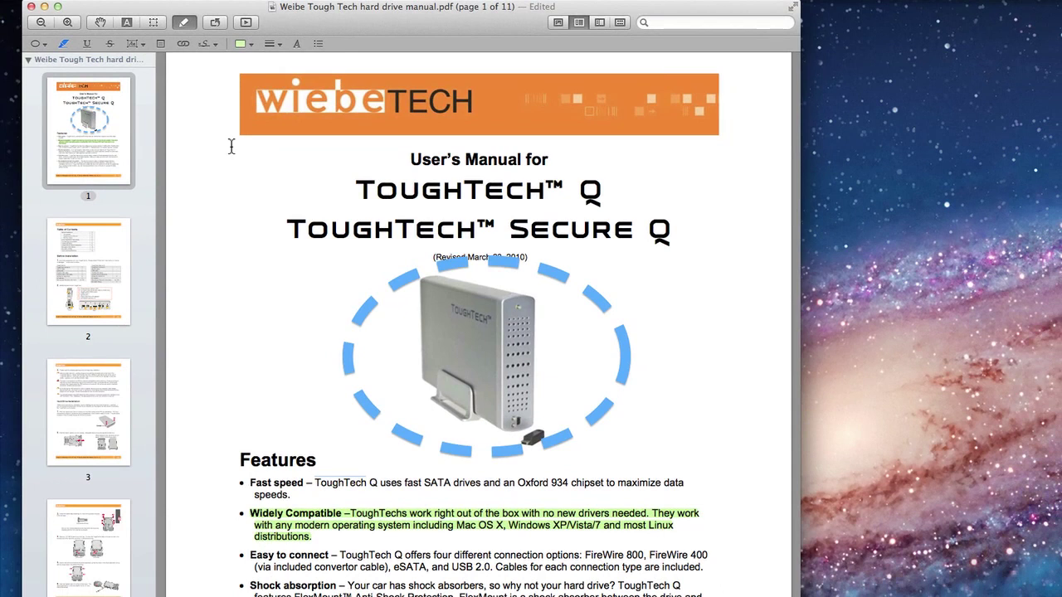
- Underline 'Easy to connect', strike through 'Shock absorption', and scroll down to page 2
{"action": "left_click", "coordinate": [88, 46]}
{"action": "left_click_drag", "start_coordinate": [251, 555], "coordinate": [711, 571]}
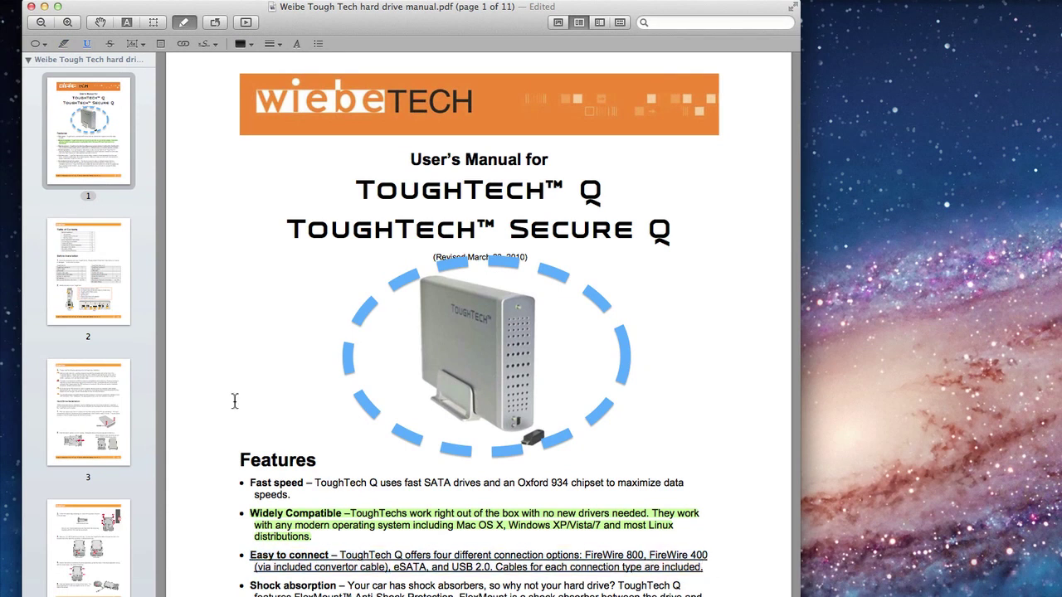
{"action": "left_click", "coordinate": [109, 44]}
{"action": "left_click_drag", "start_coordinate": [246, 585], "coordinate": [336, 585]}
{"action": "scroll", "coordinate": [208, 563], "scroll_direction": "down", "scroll_amount": 2}
{"action": "scroll", "coordinate": [207, 562], "scroll_direction": "up", "scroll_amount": 2}
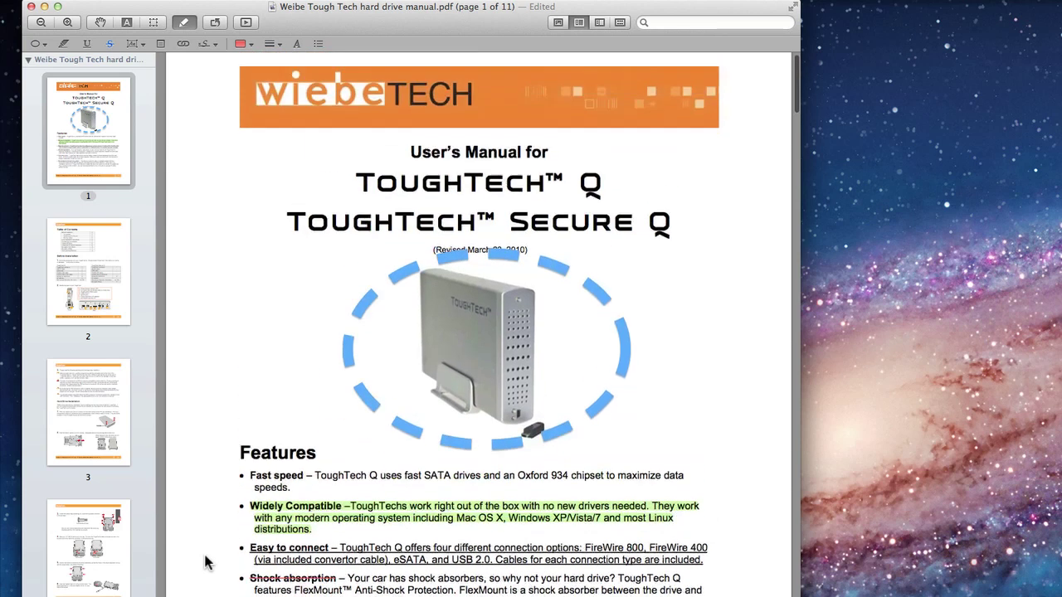
{"action": "scroll", "coordinate": [207, 562], "scroll_direction": "down", "scroll_amount": 10}
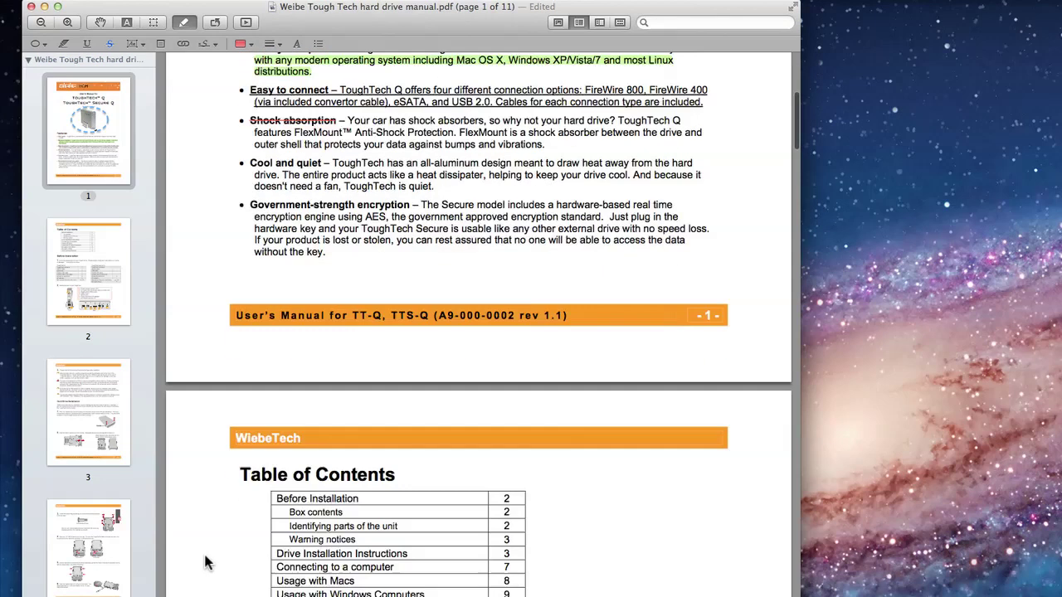
- Draw a speech bubble beside the page-2 Table of Contents containing 'Text Sample #1'
{"action": "left_click", "coordinate": [133, 44]}
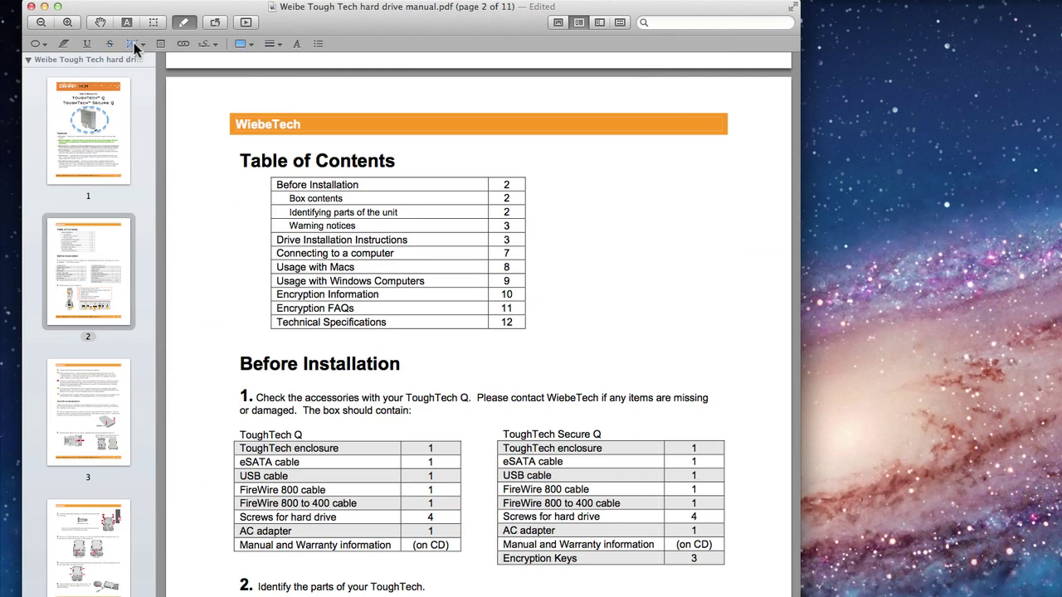
{"action": "left_click", "coordinate": [143, 46]}
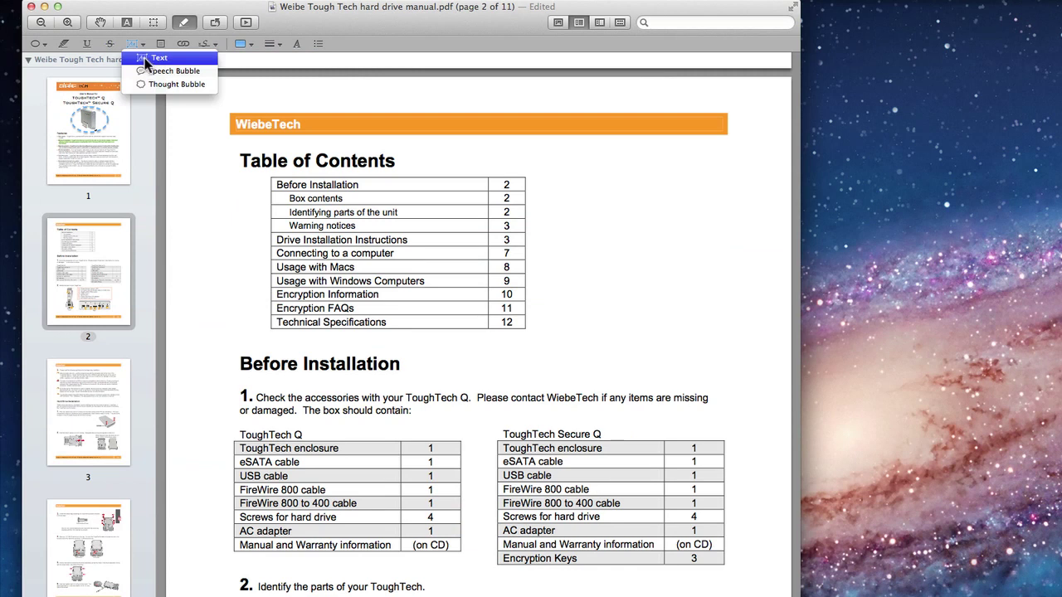
{"action": "left_click", "coordinate": [149, 72]}
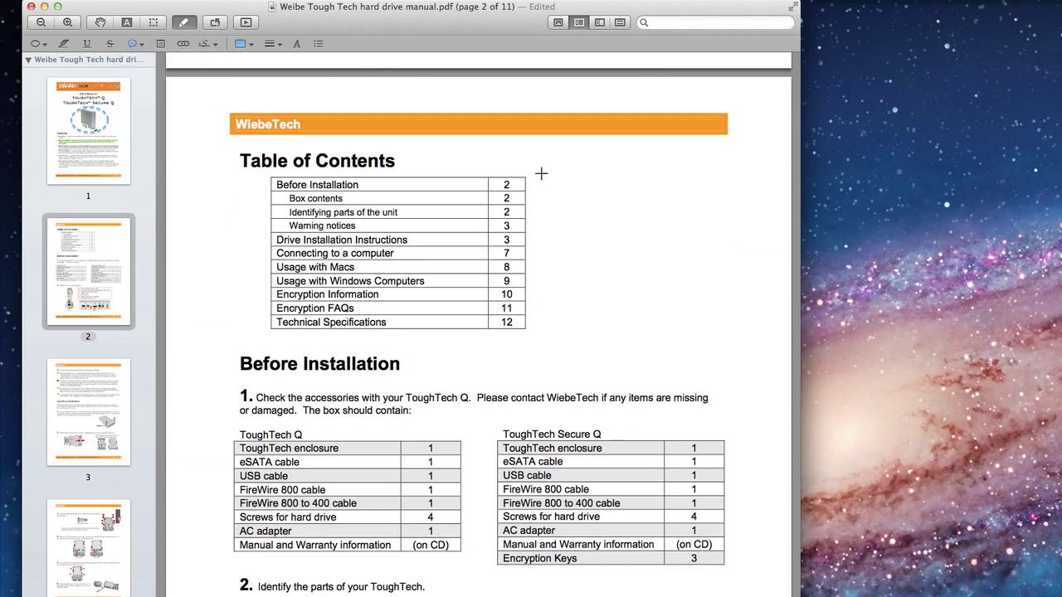
{"action": "mouse_move", "coordinate": [541, 173]}
{"action": "left_mouse_down"}
{"action": "mouse_move", "coordinate": [688, 301]}
{"action": "mouse_move", "coordinate": [782, 348]}
{"action": "mouse_move", "coordinate": [769, 354]}
{"action": "left_mouse_up"}
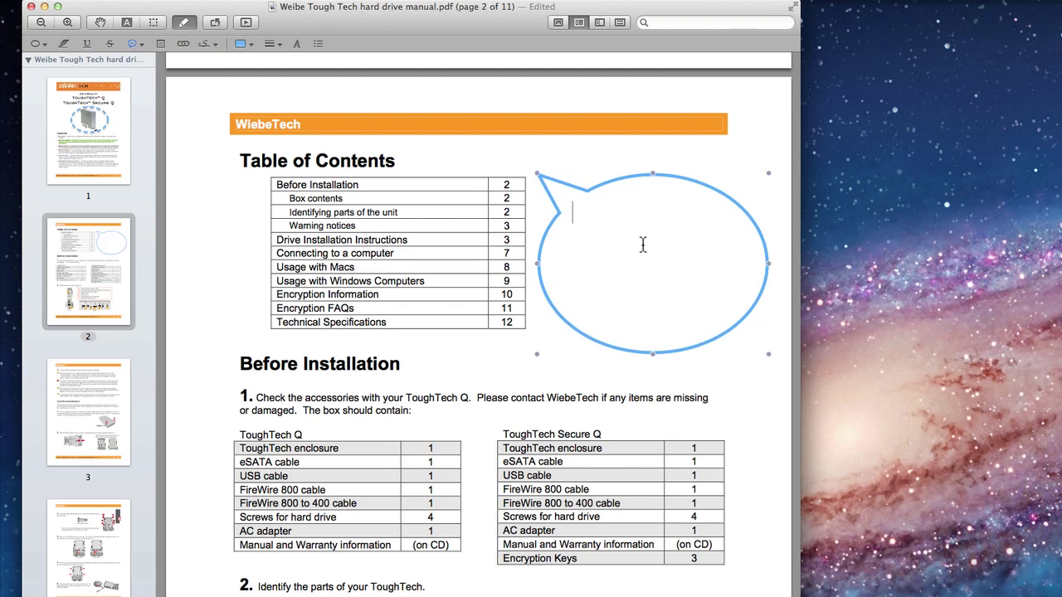
{"action": "type", "text": "Te"}
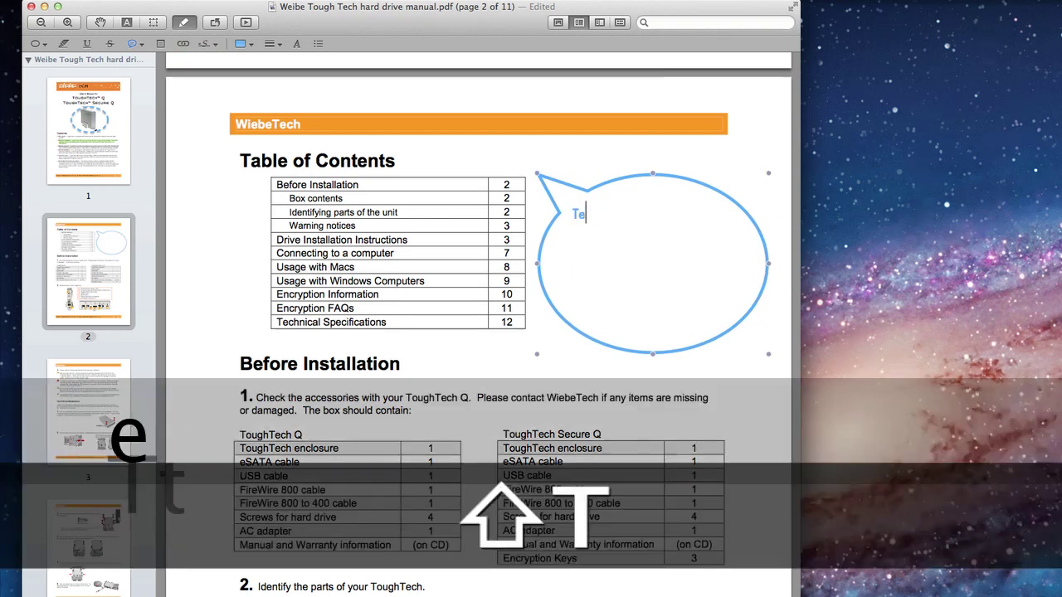
{"action": "type", "text": "xt Sample"}
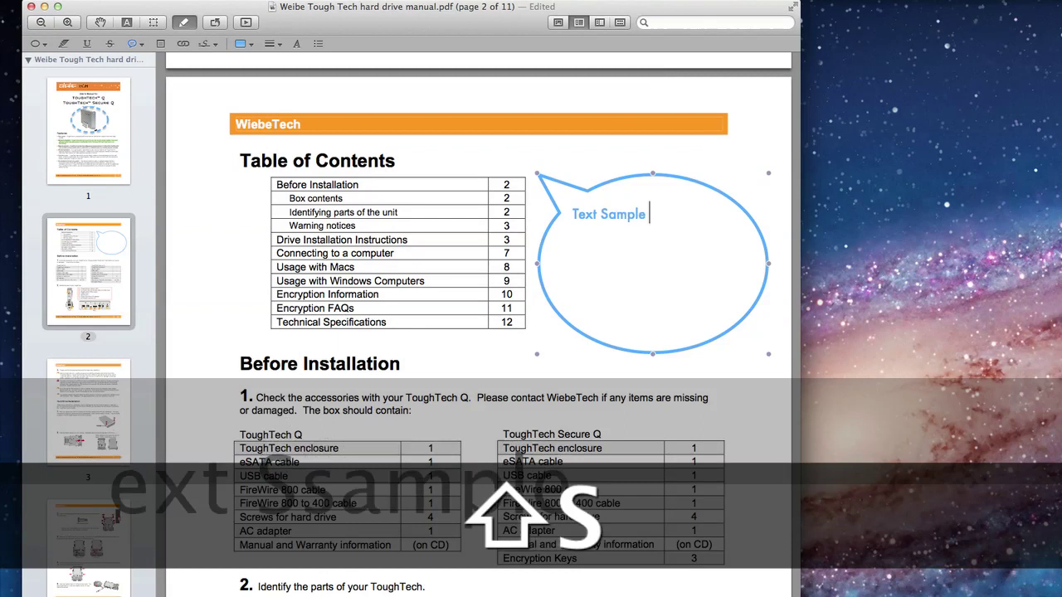
{"action": "type", "text": " #1"}
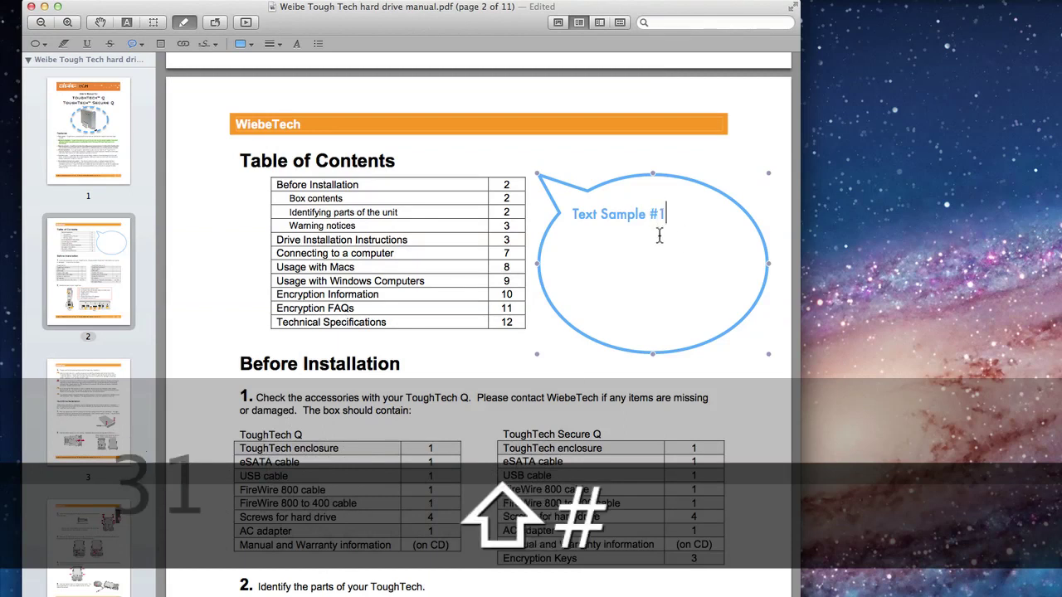
- Set the bubble text 'Text Sample #1' to Gill Sans at size 36
{"action": "left_click_drag", "start_coordinate": [672, 208], "coordinate": [571, 207]}
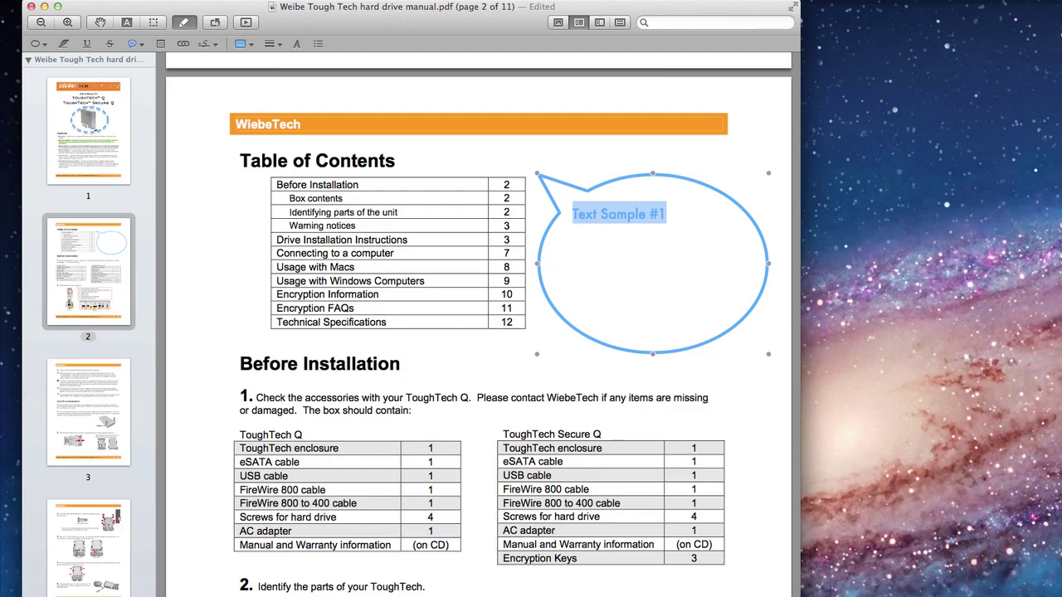
{"action": "left_click", "coordinate": [296, 44]}
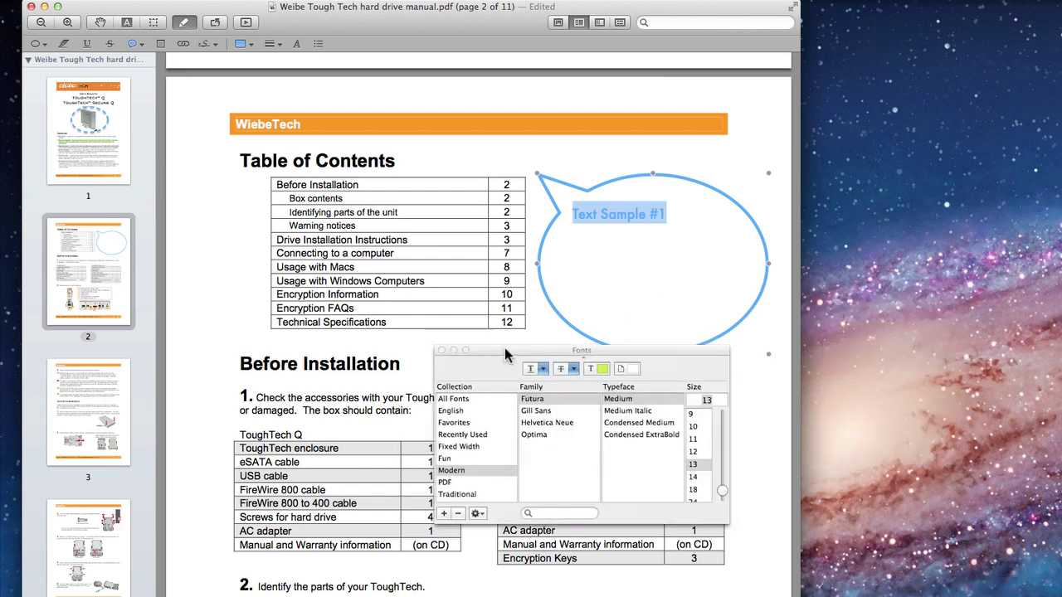
{"action": "left_click_drag", "start_coordinate": [504, 348], "coordinate": [403, 396]}
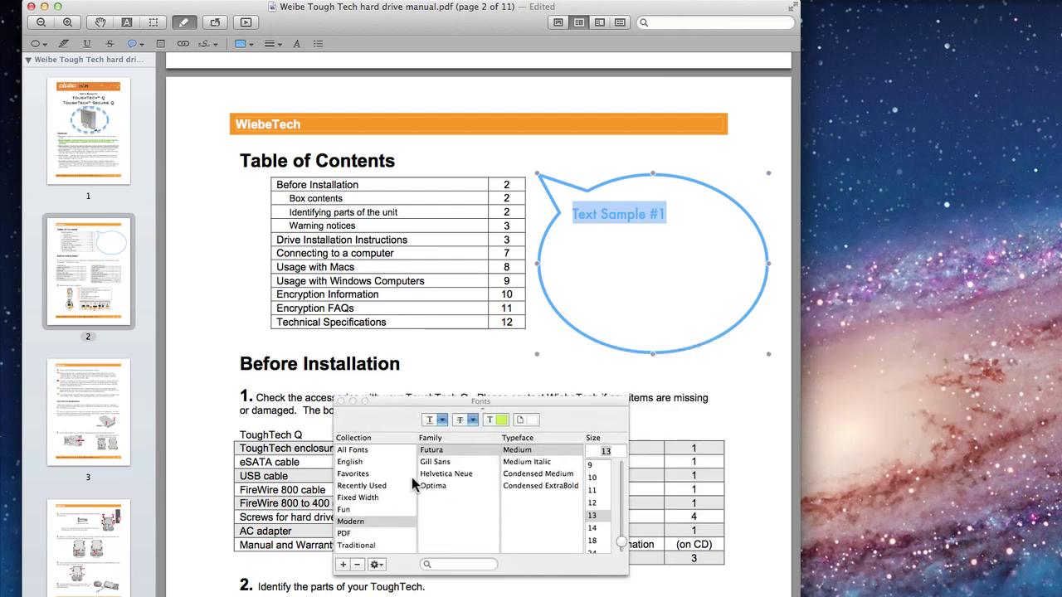
{"action": "left_click", "coordinate": [433, 463]}
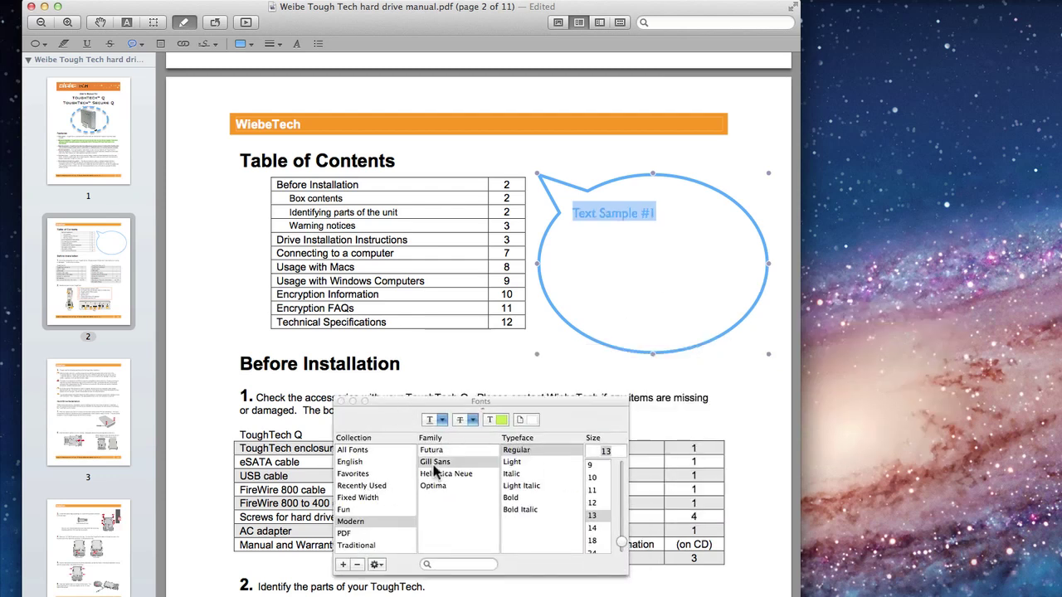
{"action": "left_click", "coordinate": [594, 541]}
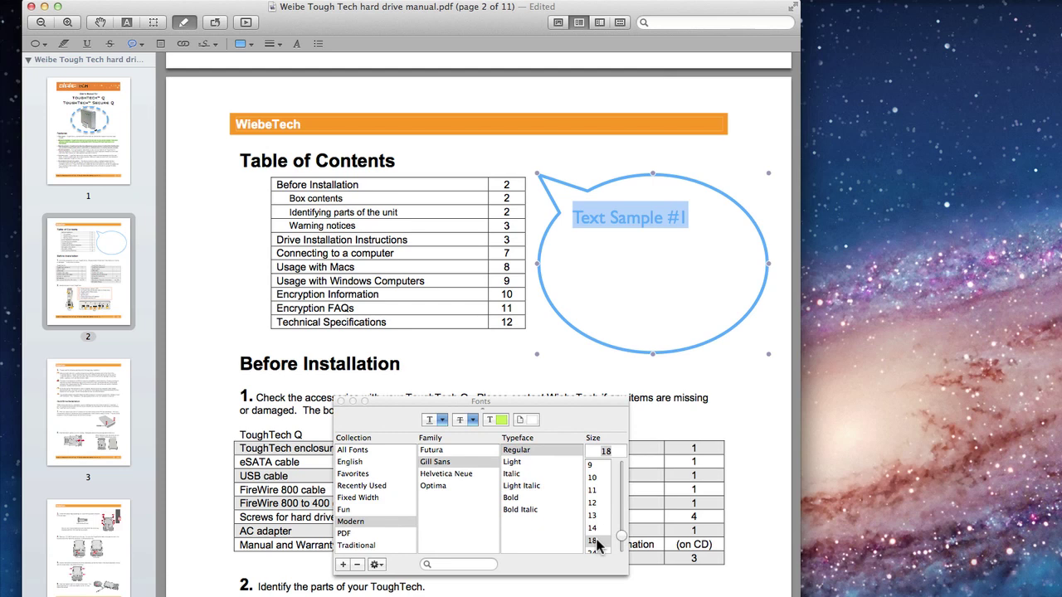
{"action": "scroll", "coordinate": [597, 544], "scroll_direction": "down", "scroll_amount": 3}
{"action": "left_click", "coordinate": [597, 509]}
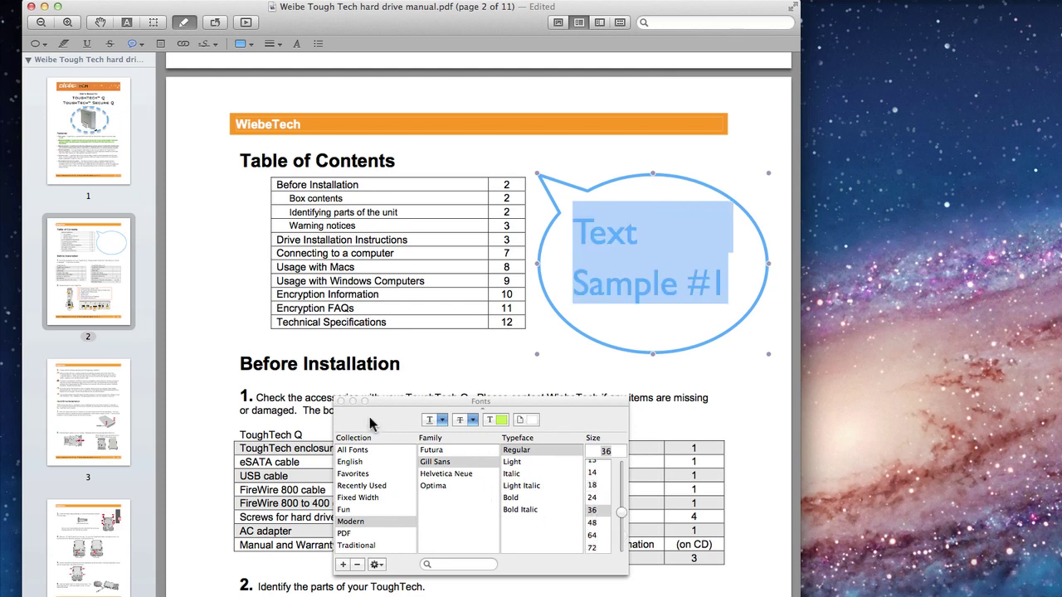
{"action": "left_click", "coordinate": [340, 400]}
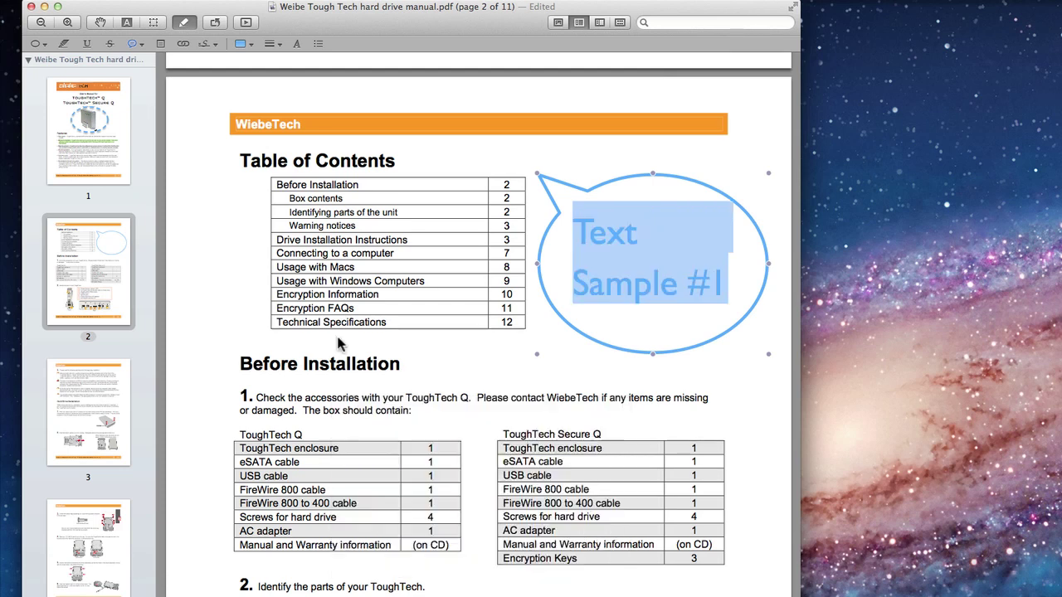
- Make the speech bubble and its text black
{"action": "left_click", "coordinate": [253, 43]}
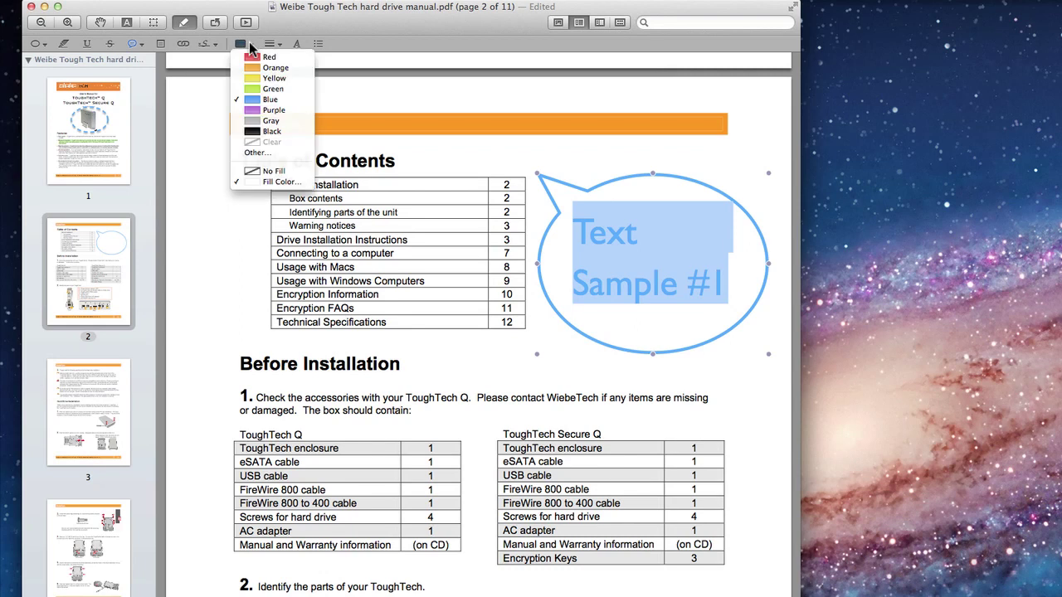
{"action": "left_click", "coordinate": [266, 131]}
{"action": "left_click", "coordinate": [592, 362]}
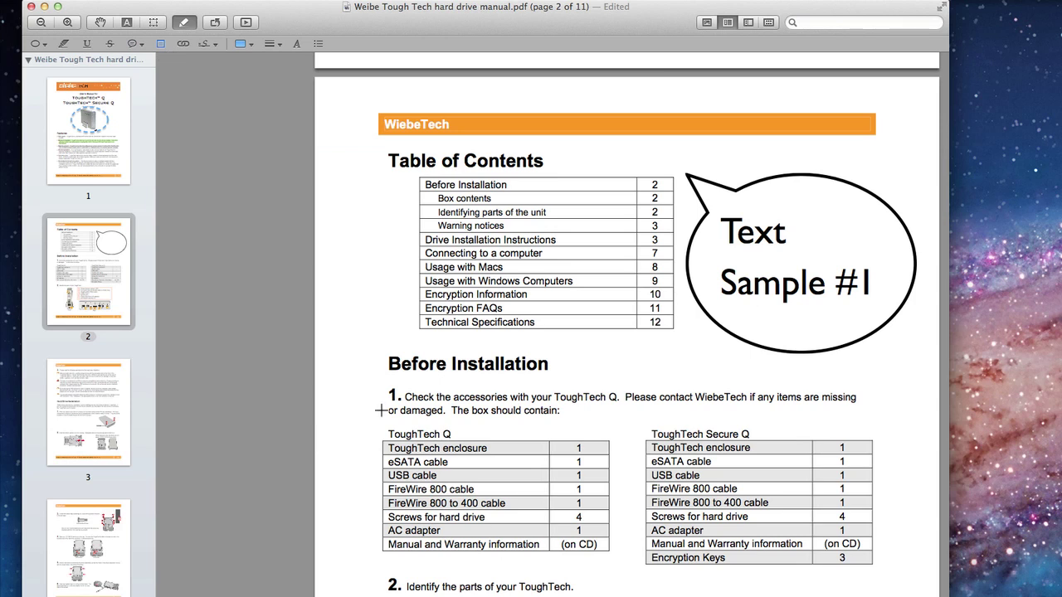
- Add a note reading 'Note #1' beside step 2, Identify the parts
{"action": "scroll", "coordinate": [381, 407], "scroll_direction": "down", "scroll_amount": 5}
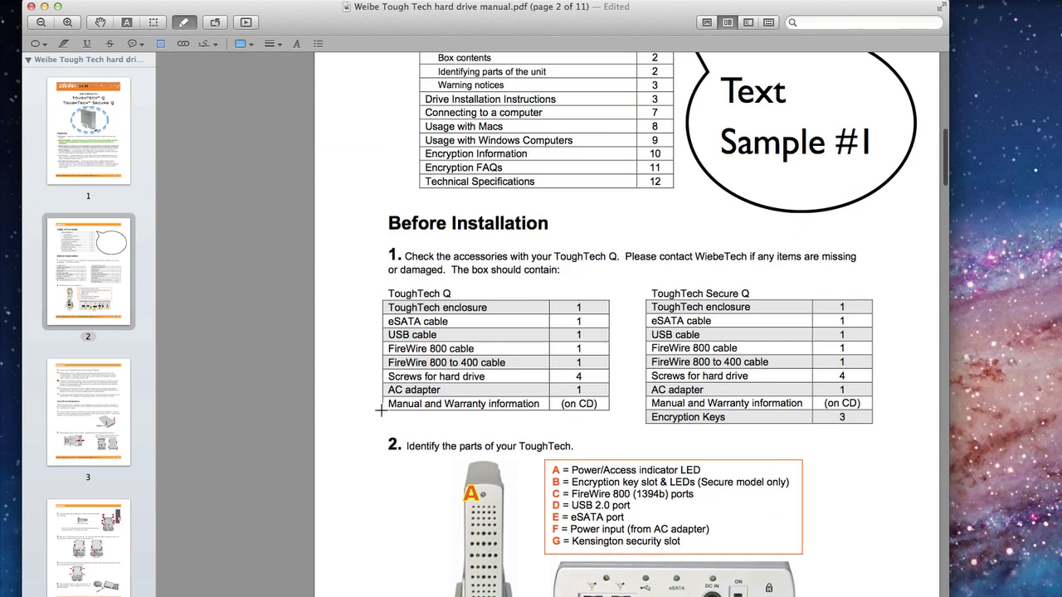
{"action": "left_click", "coordinate": [428, 470]}
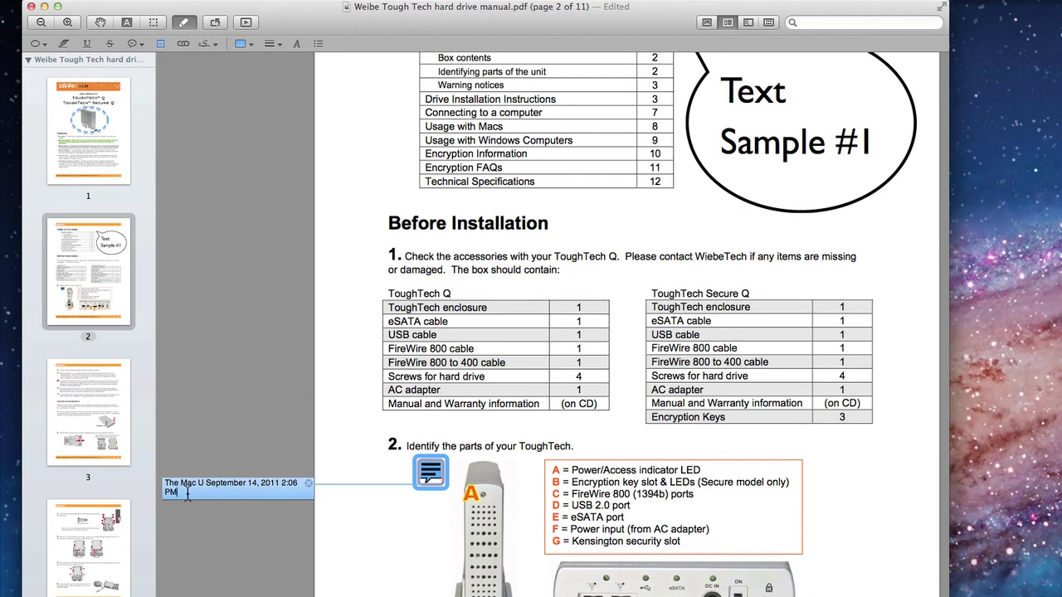
{"action": "type", "text": "N"}
{"action": "key", "text": "super+a"}
{"action": "type", "text": "N"}
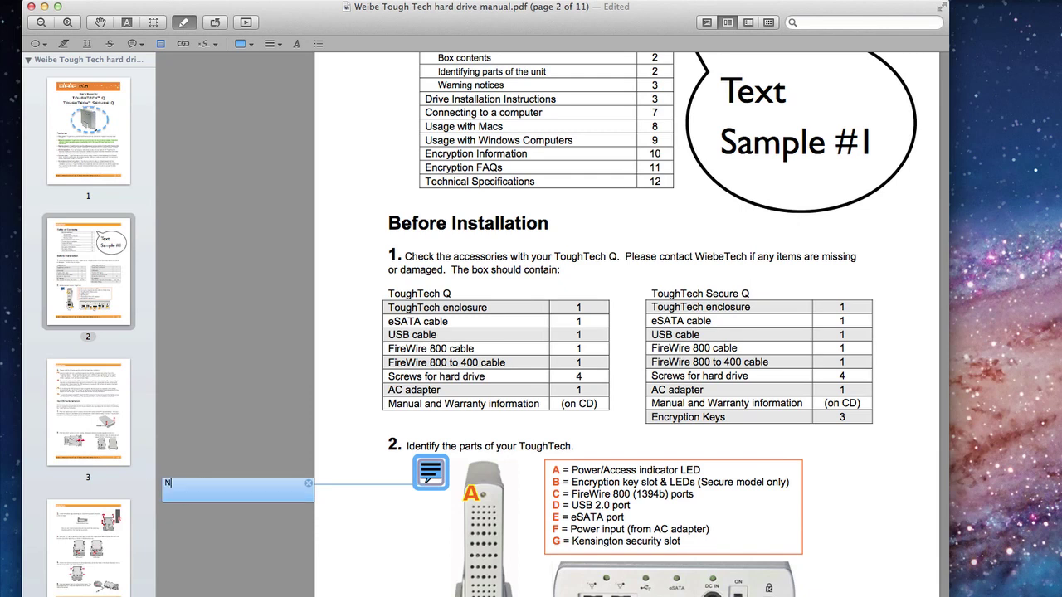
{"action": "type", "text": "ote #1"}
{"action": "left_click", "coordinate": [256, 524]}
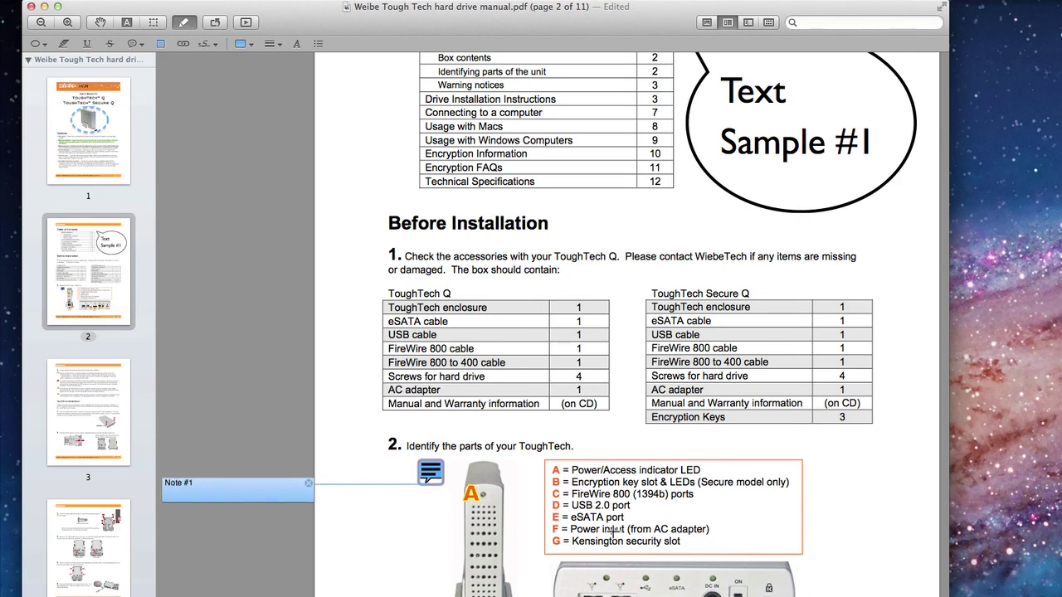
- Add 'Note #2' at the warnings introduction and move both note markers into place
{"action": "scroll", "coordinate": [613, 532], "scroll_direction": "down", "scroll_amount": 5}
{"action": "scroll", "coordinate": [613, 531], "scroll_direction": "down", "scroll_amount": 1}
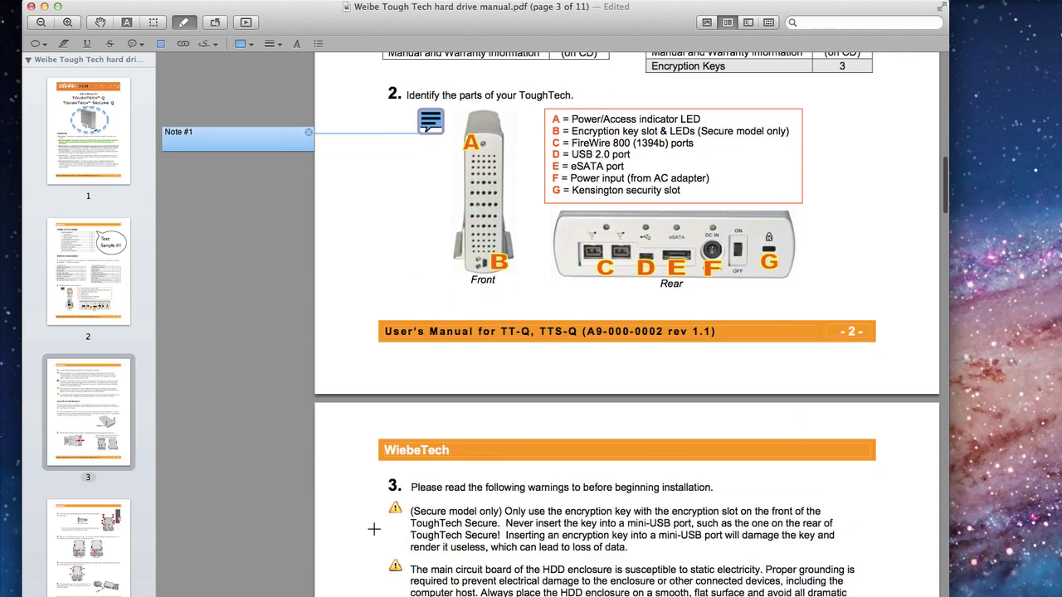
{"action": "left_click", "coordinate": [718, 489]}
{"action": "left_click", "coordinate": [720, 483]}
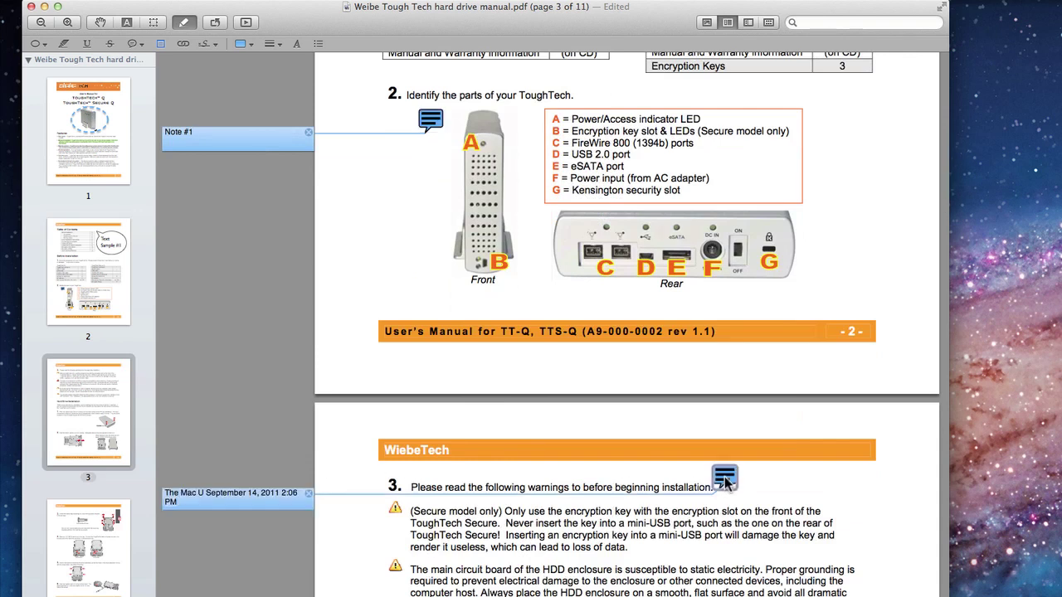
{"action": "left_click", "coordinate": [186, 498]}
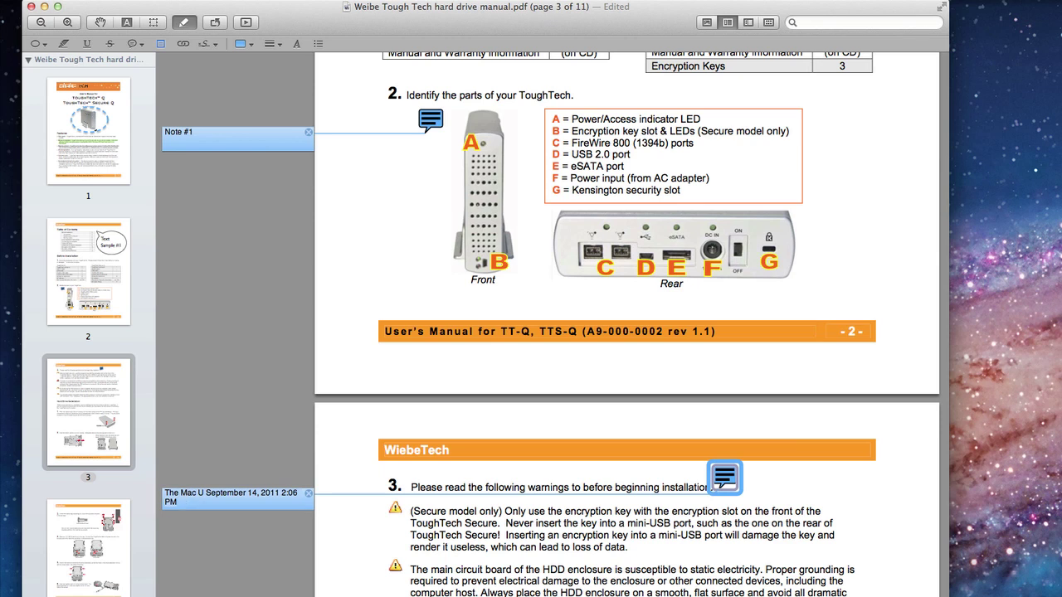
{"action": "type", "text": "Note #2"}
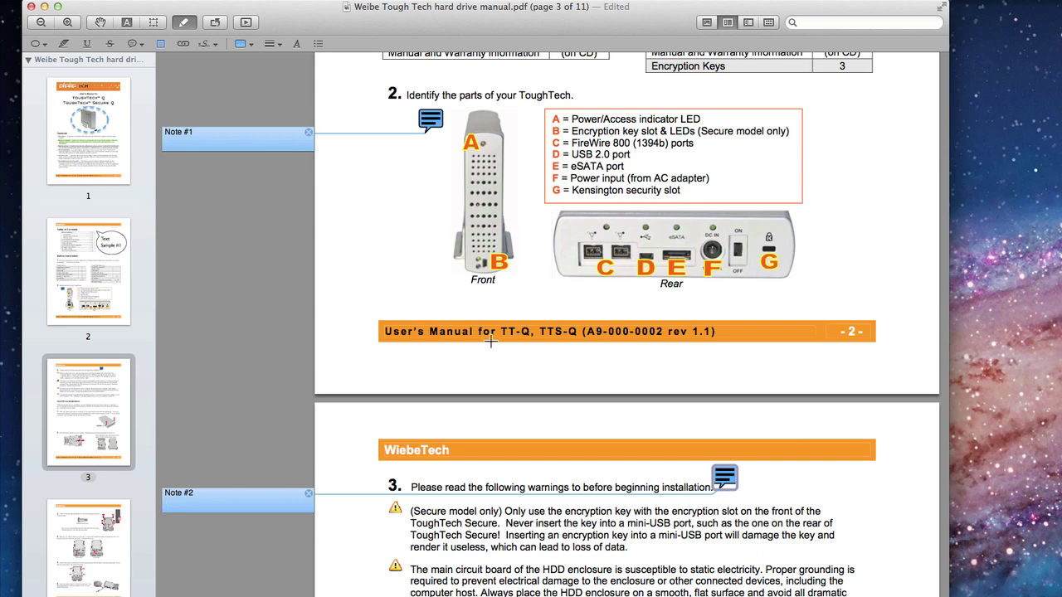
{"action": "left_click_drag", "start_coordinate": [730, 480], "coordinate": [831, 489]}
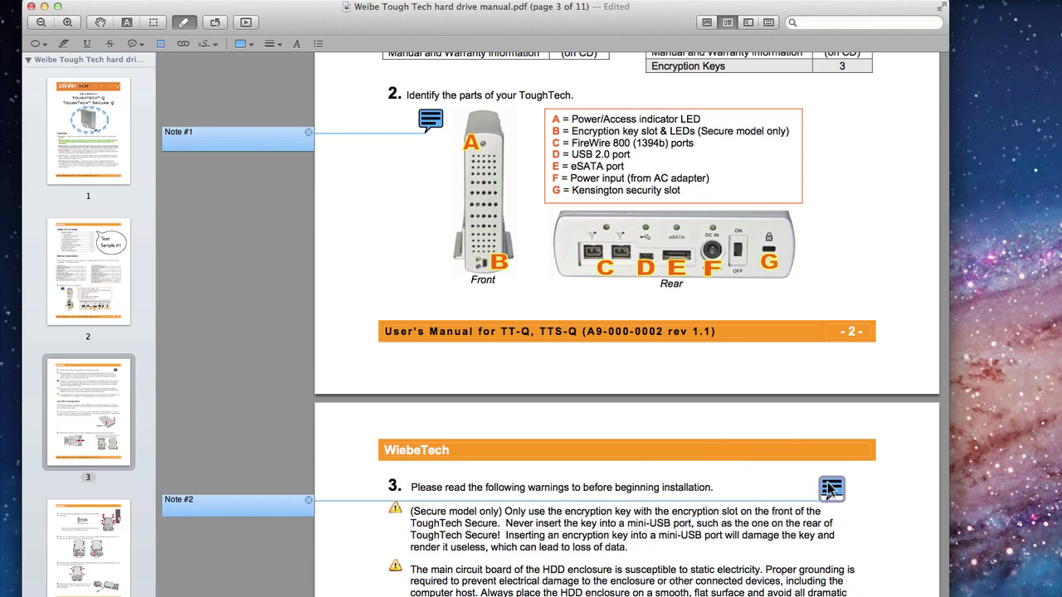
{"action": "left_click_drag", "start_coordinate": [433, 124], "coordinate": [546, 287]}
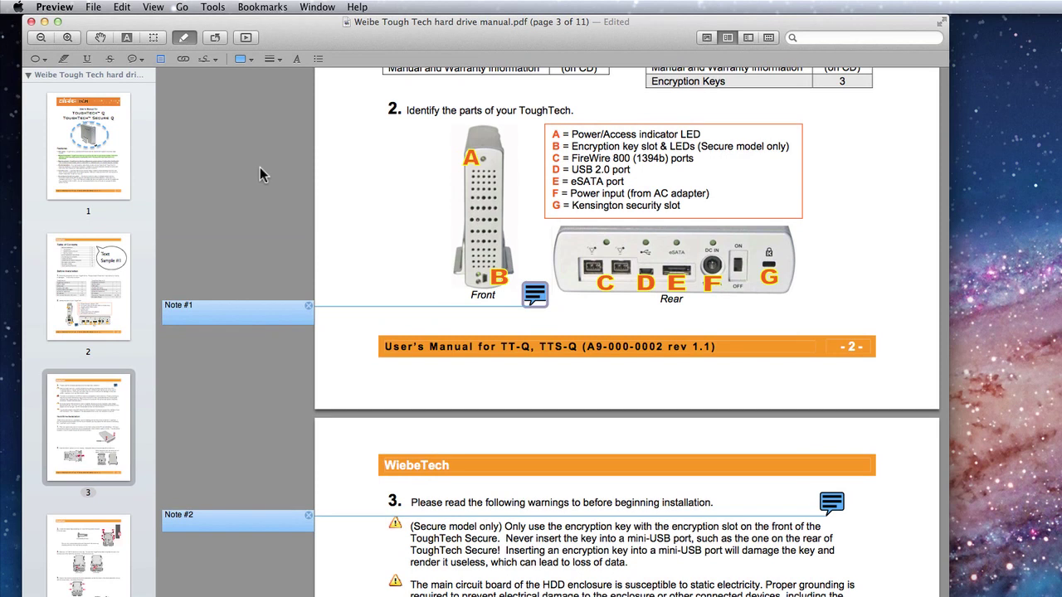
- Hide the notes from View and scroll back up to page 1's Features section
{"action": "left_click", "coordinate": [152, 8]}
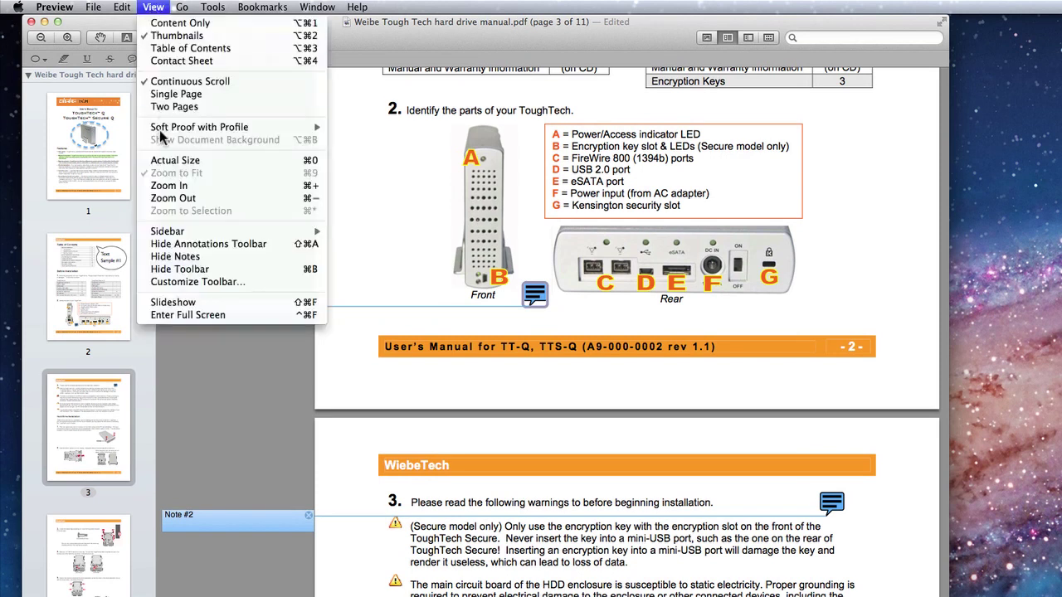
{"action": "left_click", "coordinate": [216, 263]}
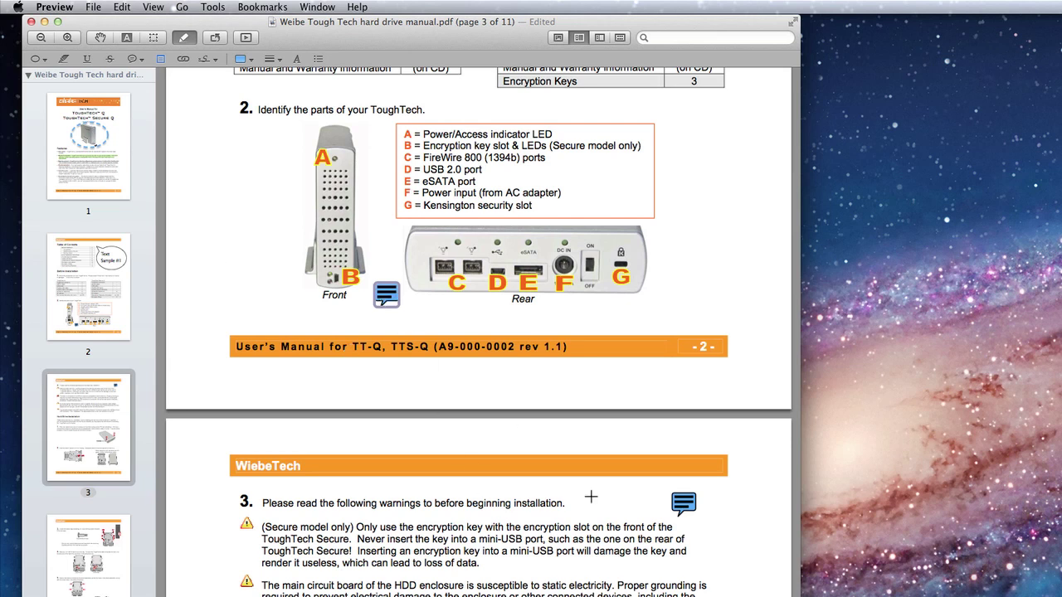
{"action": "left_click", "coordinate": [682, 503]}
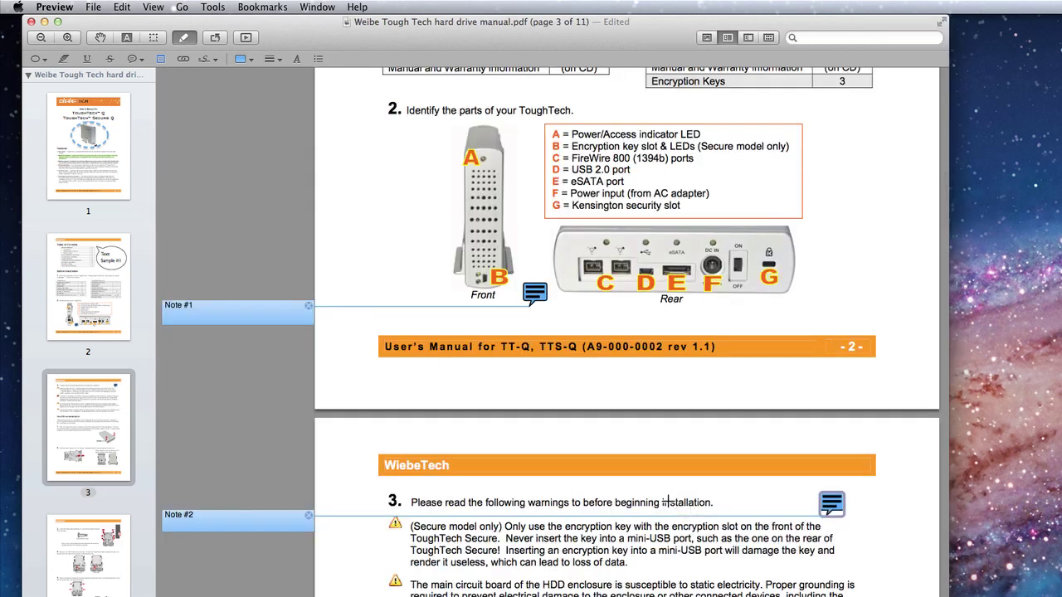
{"action": "left_click", "coordinate": [203, 524]}
{"action": "left_click", "coordinate": [156, 7]}
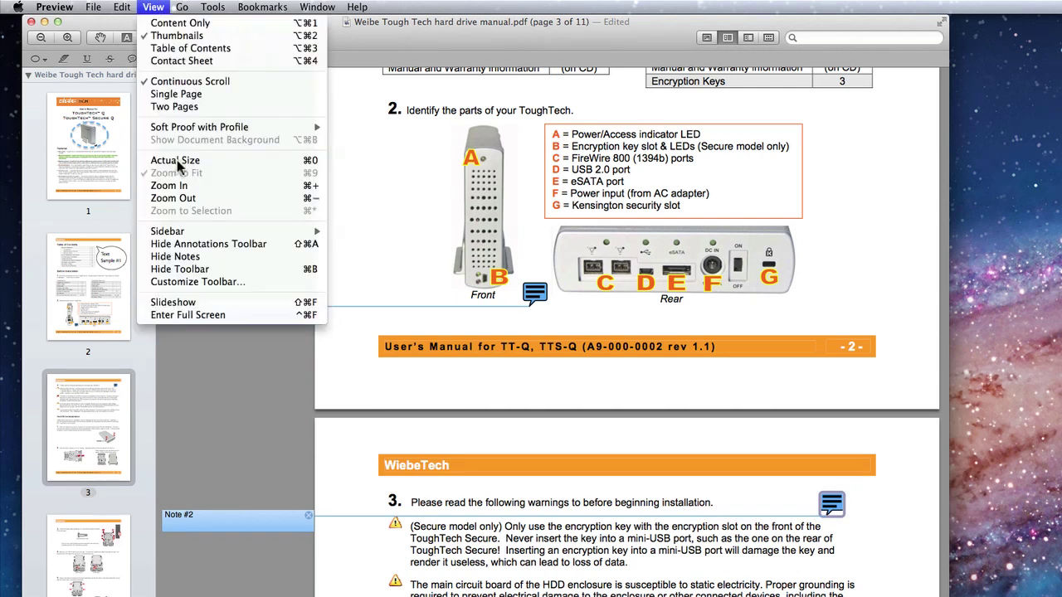
{"action": "left_click", "coordinate": [170, 257]}
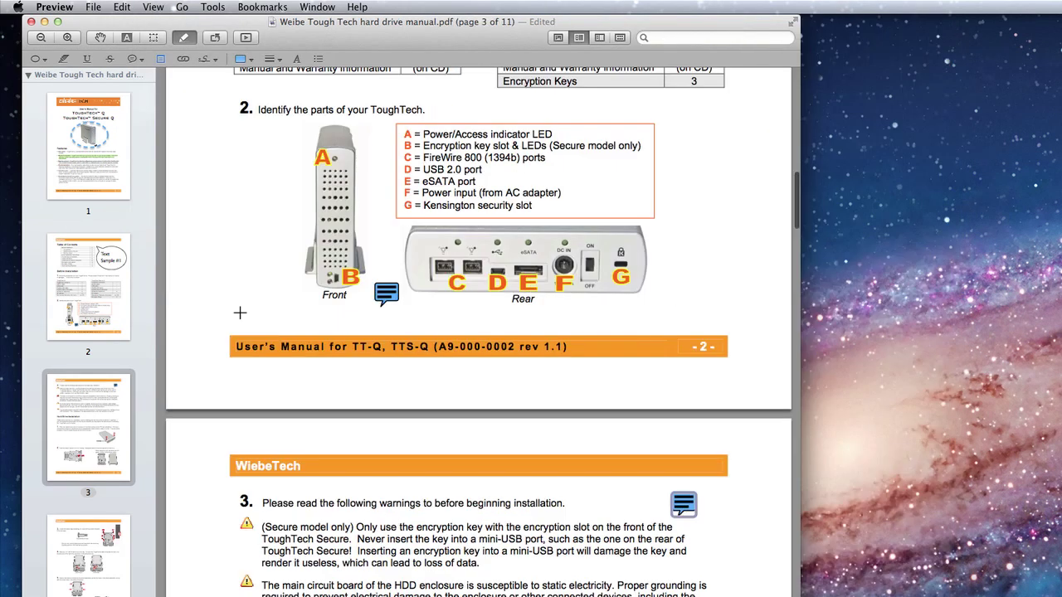
{"action": "scroll", "coordinate": [348, 295], "scroll_direction": "up", "scroll_amount": 10}
{"action": "scroll", "coordinate": [368, 304], "scroll_direction": "up", "scroll_amount": 5}
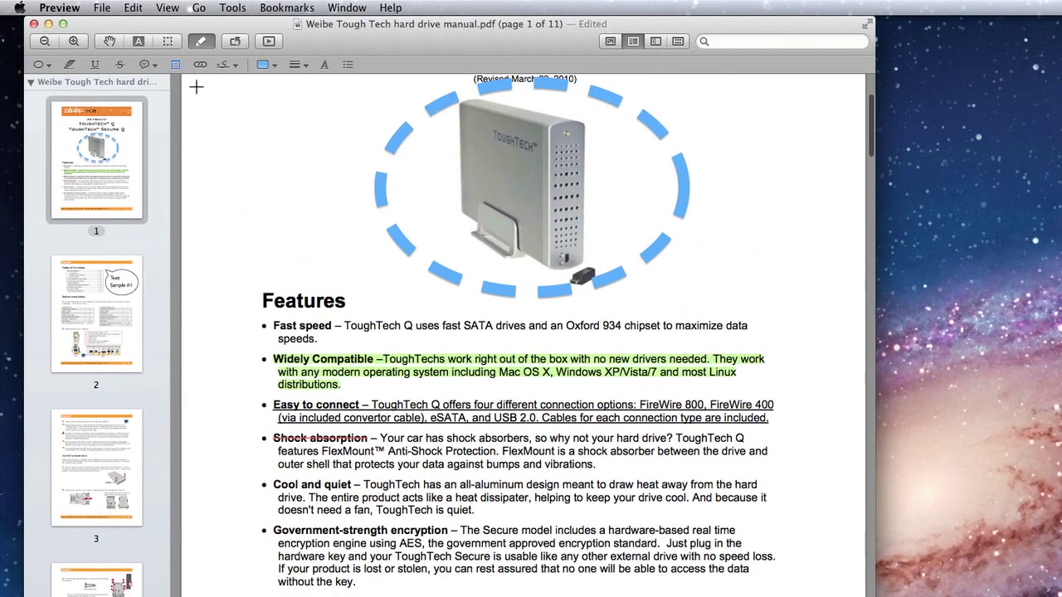
- Make the Easy to connect paragraph a link to page 6 of the manual
{"action": "left_click", "coordinate": [199, 67]}
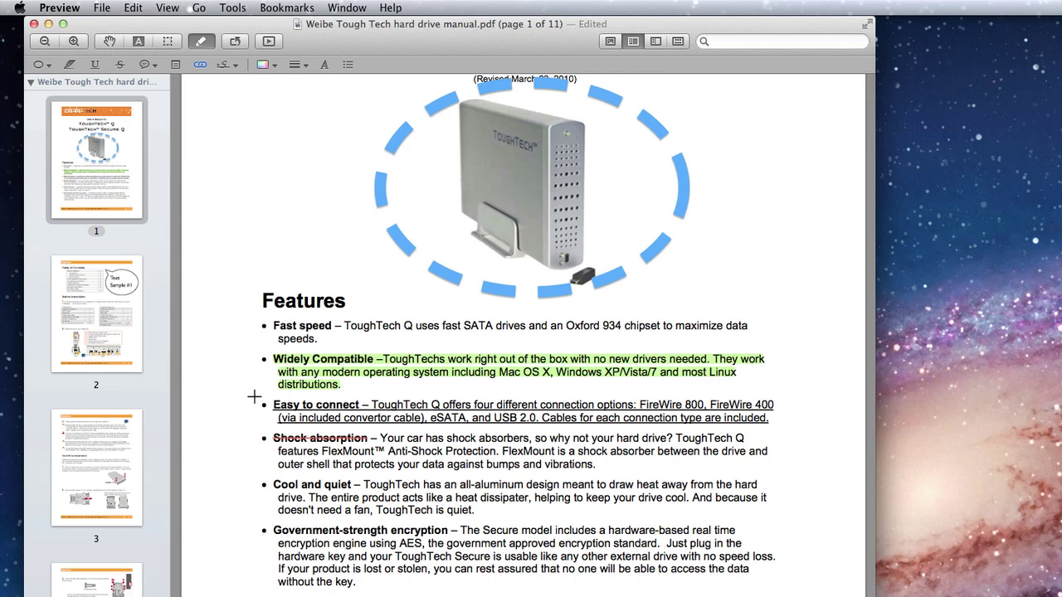
{"action": "mouse_move", "coordinate": [254, 397]}
{"action": "left_mouse_down"}
{"action": "mouse_move", "coordinate": [438, 415]}
{"action": "mouse_move", "coordinate": [719, 415]}
{"action": "mouse_move", "coordinate": [785, 431]}
{"action": "left_mouse_up"}
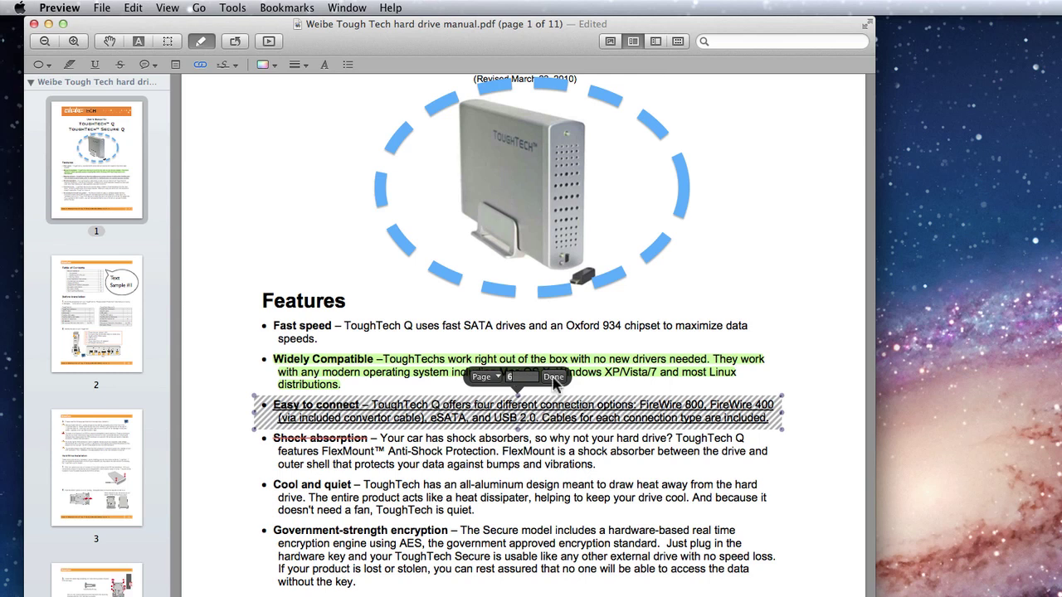
{"action": "left_click", "coordinate": [553, 378]}
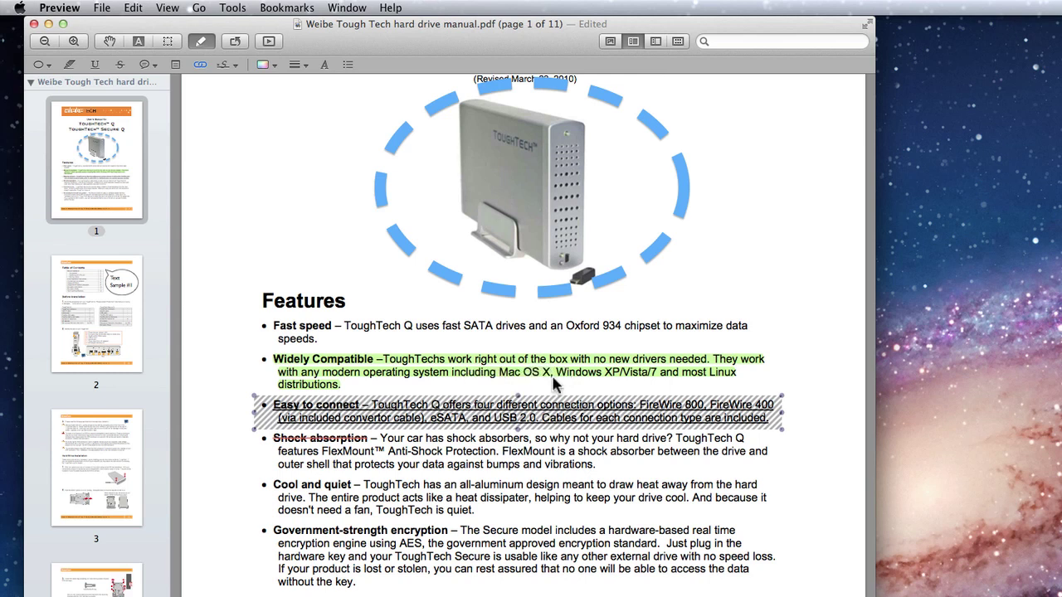
{"action": "left_click", "coordinate": [199, 68]}
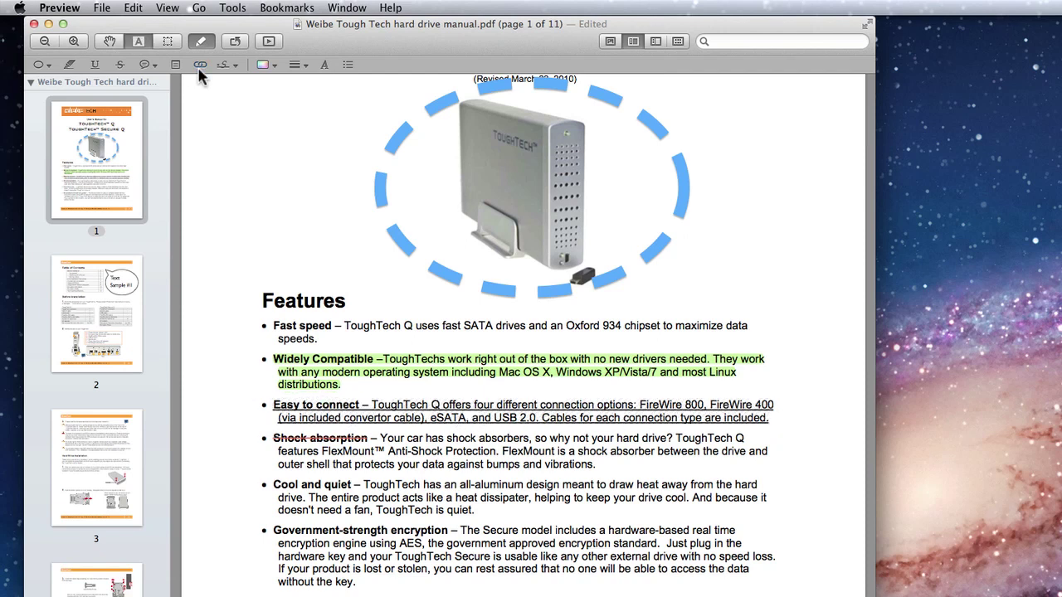
- Follow the Easy to connect link to page 6, then return to page 1
{"action": "left_click", "coordinate": [469, 417]}
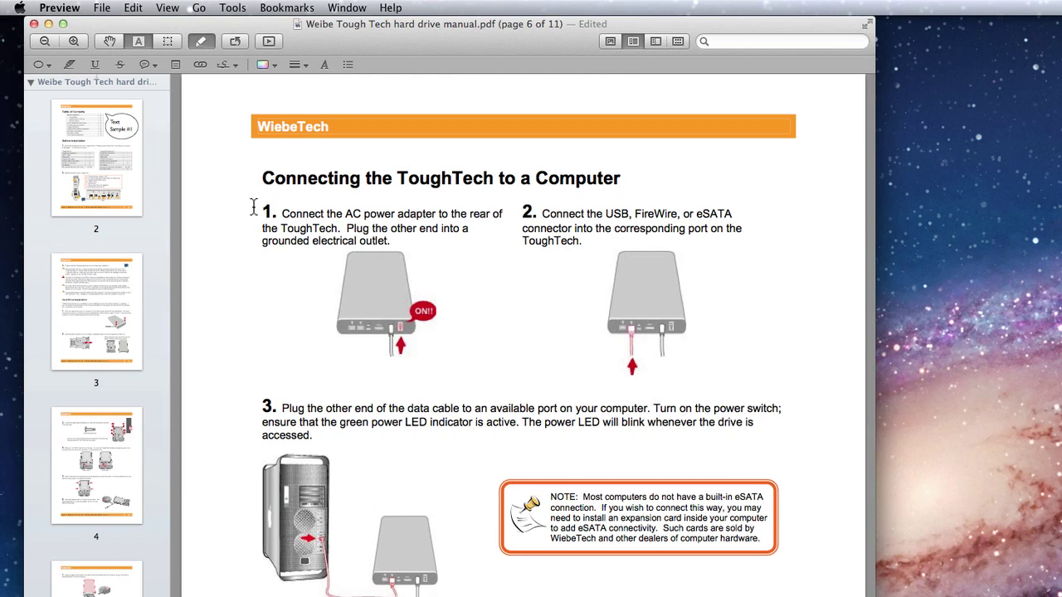
{"action": "scroll", "coordinate": [67, 198], "scroll_direction": "up", "scroll_amount": 3}
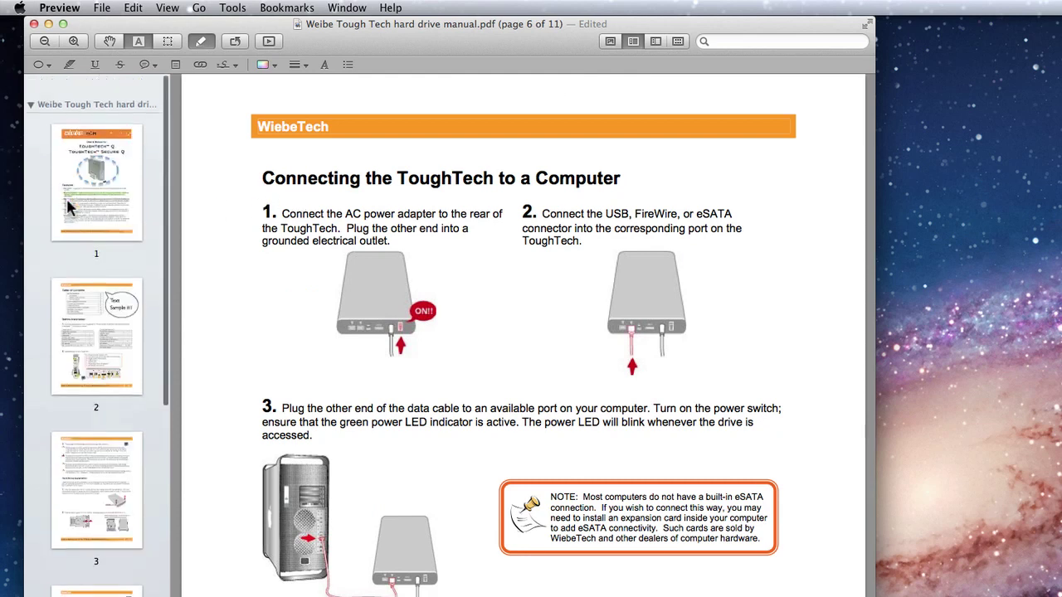
{"action": "left_click", "coordinate": [83, 184]}
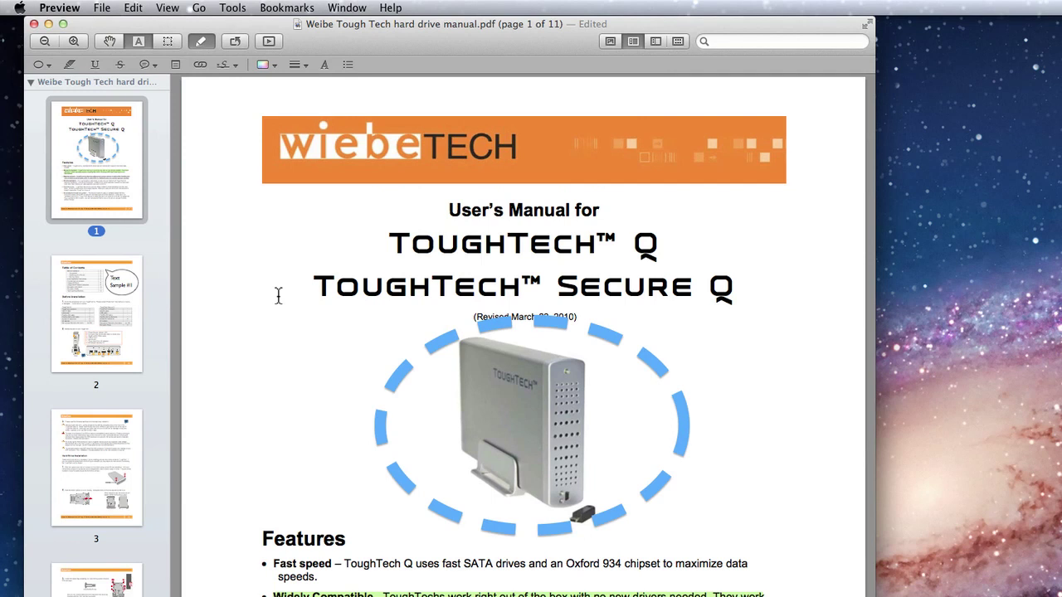
{"action": "left_click", "coordinate": [202, 65]}
{"action": "mouse_move", "coordinate": [291, 205]}
{"action": "left_mouse_down"}
{"action": "mouse_move", "coordinate": [518, 317]}
{"action": "mouse_move", "coordinate": [745, 310]}
{"action": "left_mouse_up"}
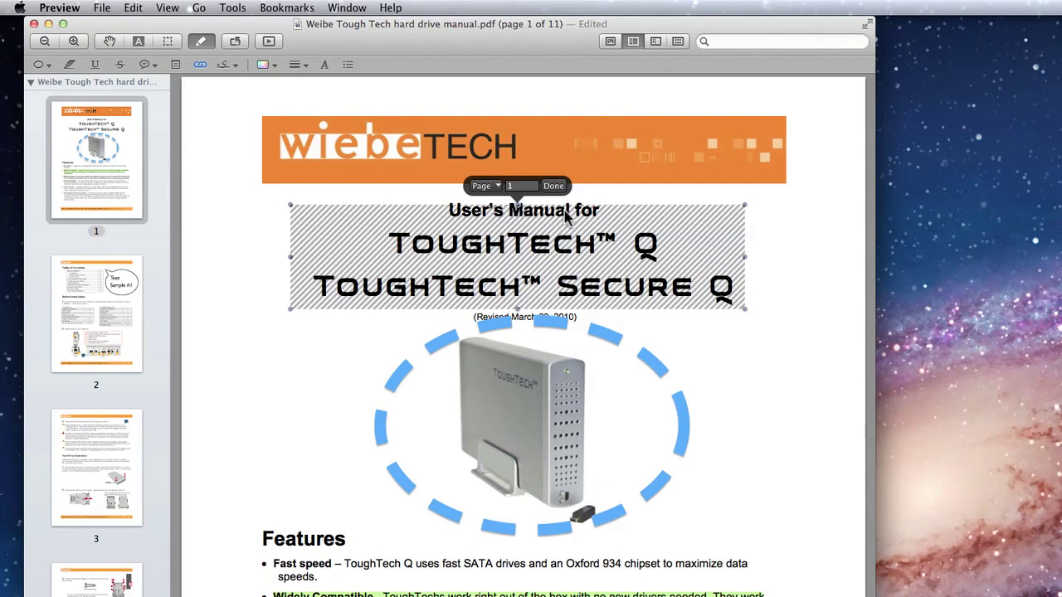
{"action": "left_click", "coordinate": [496, 187]}
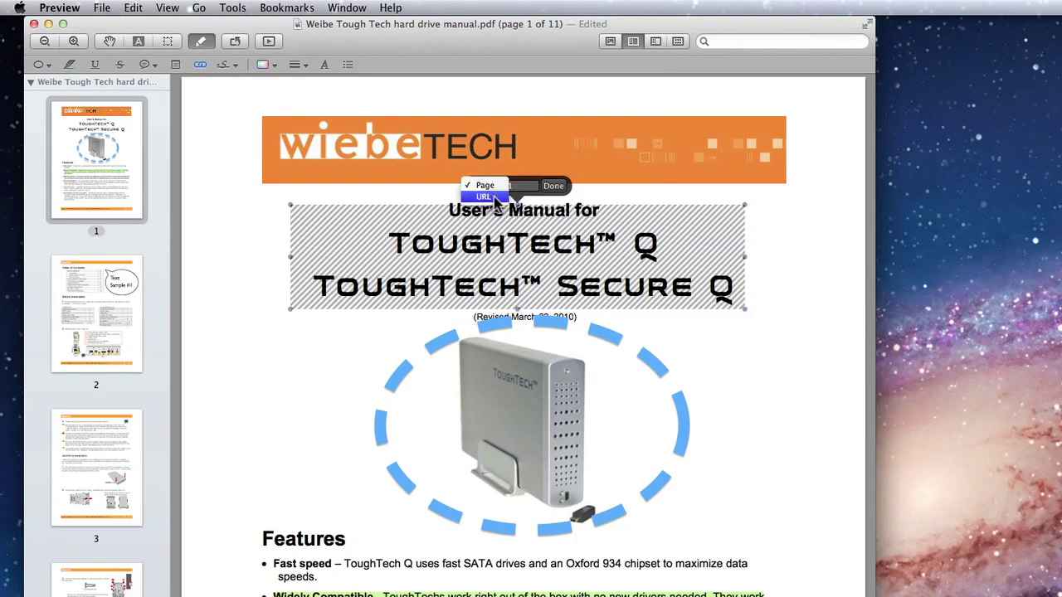
{"action": "left_click", "coordinate": [495, 198]}
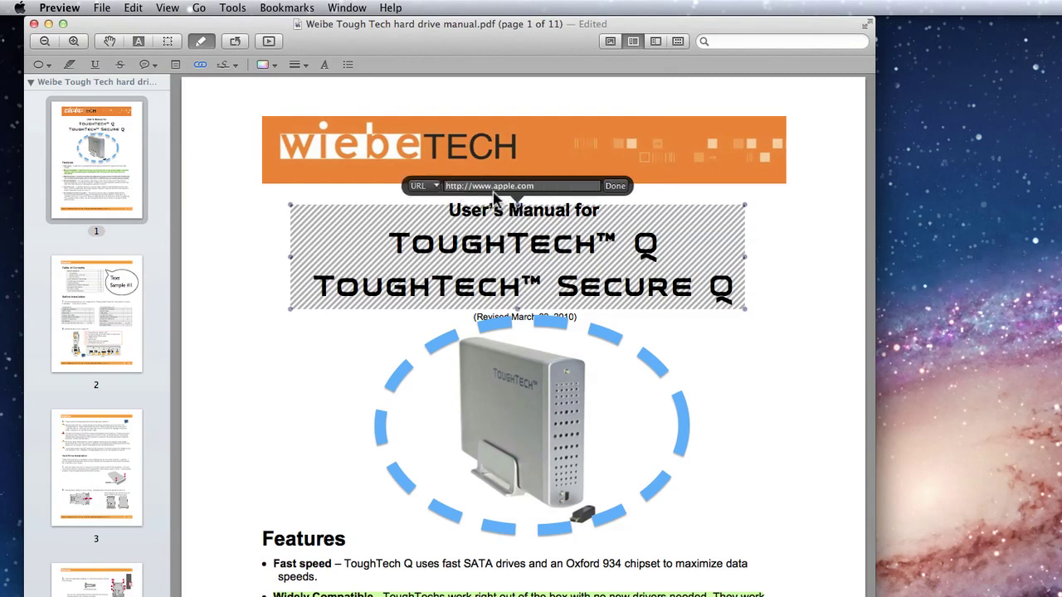
{"action": "left_click", "coordinate": [615, 187]}
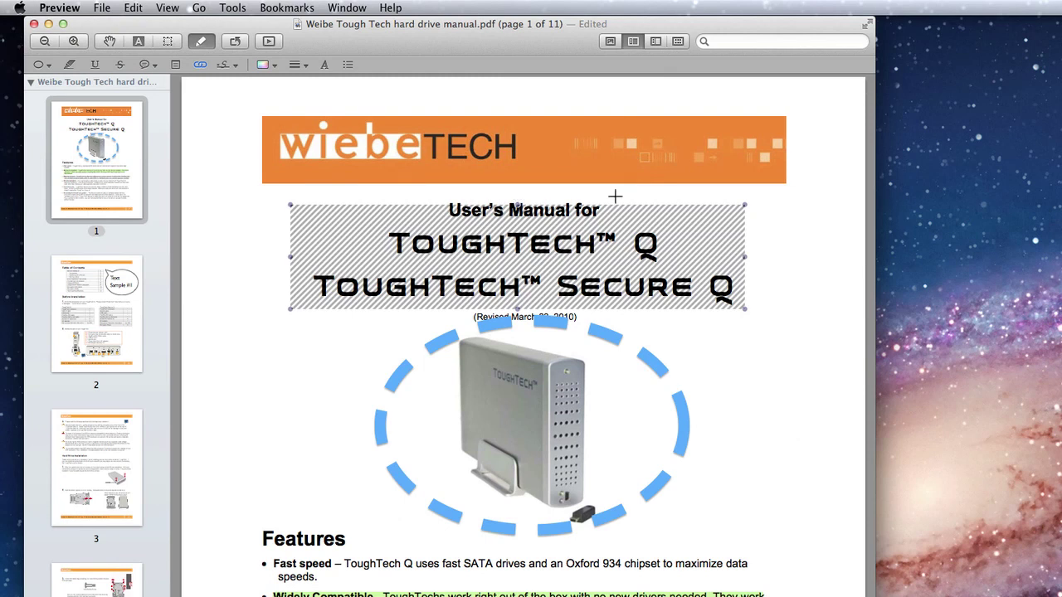
{"action": "left_click", "coordinate": [201, 66]}
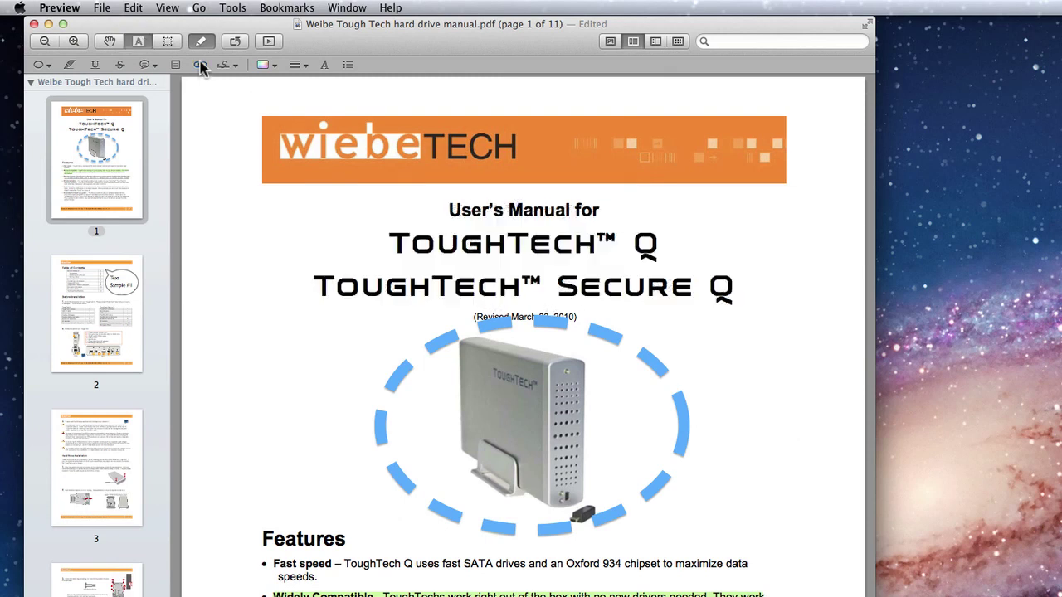
{"action": "left_click", "coordinate": [457, 253]}
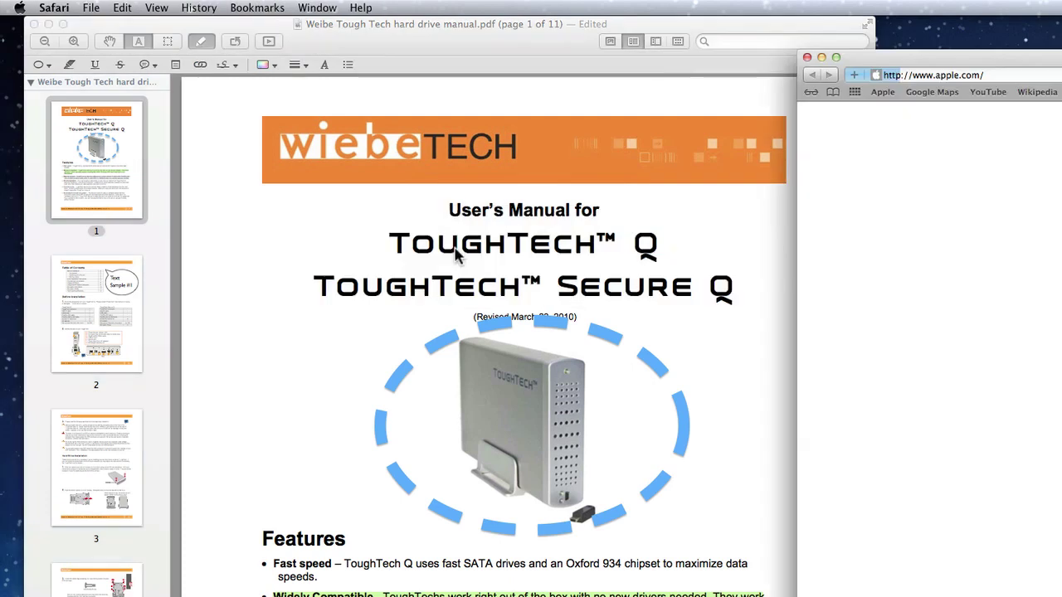
- Move the Safari apple.com window into view and close it
{"action": "left_click_drag", "start_coordinate": [1027, 66], "coordinate": [333, 82]}
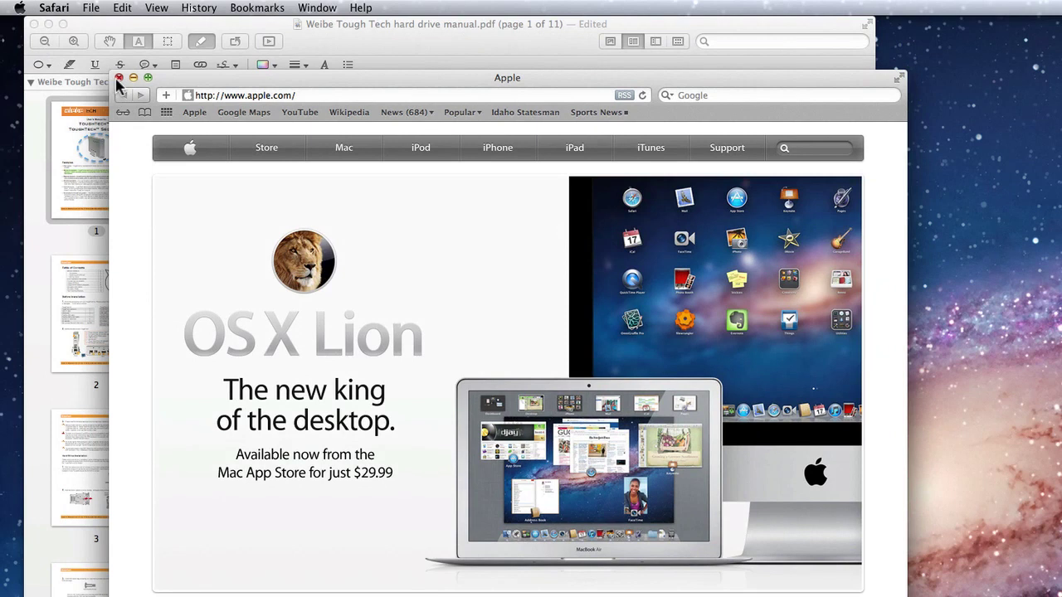
{"action": "left_click", "coordinate": [119, 78]}
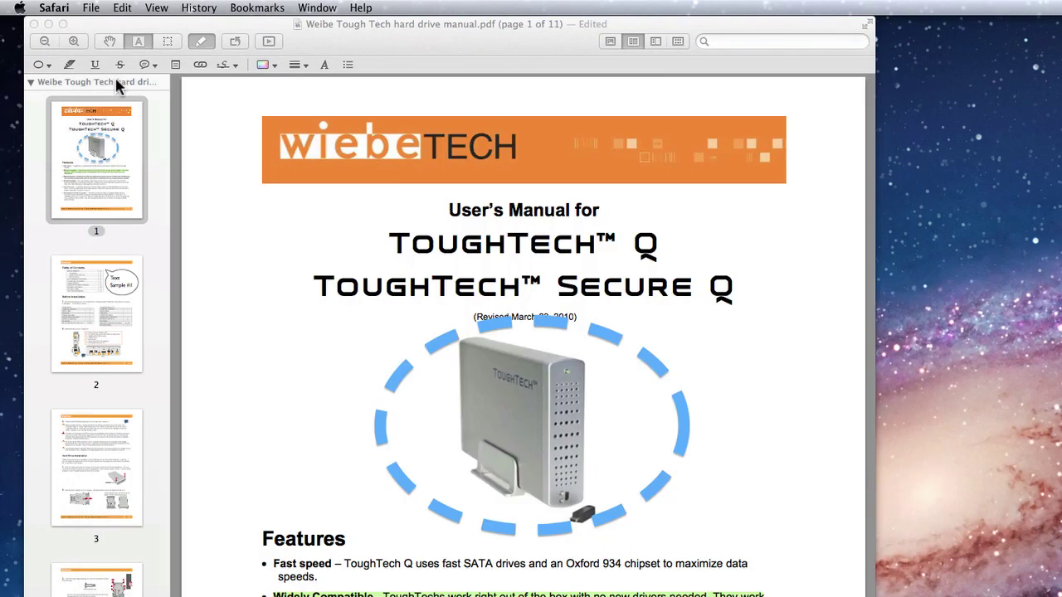
- Start a new signature capture from the built-in iSight camera
{"action": "left_click", "coordinate": [199, 126]}
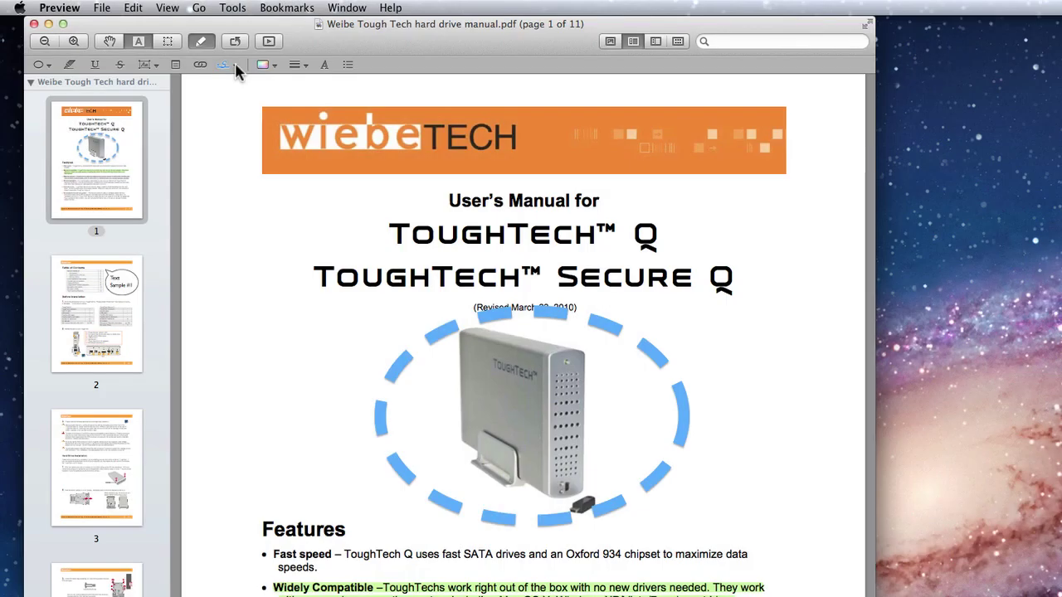
{"action": "left_click", "coordinate": [236, 67]}
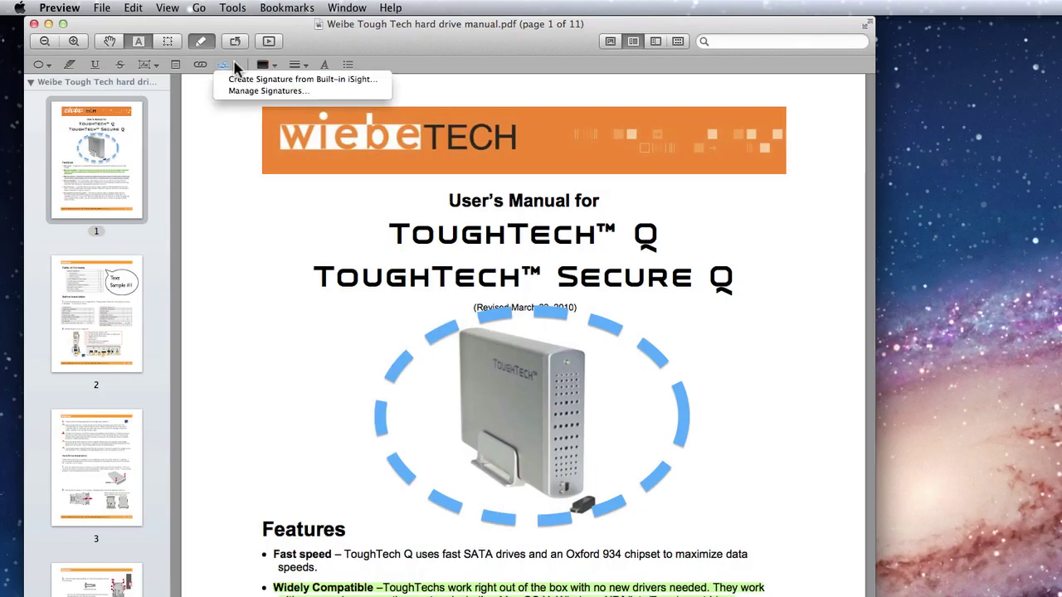
{"action": "left_click", "coordinate": [326, 80]}
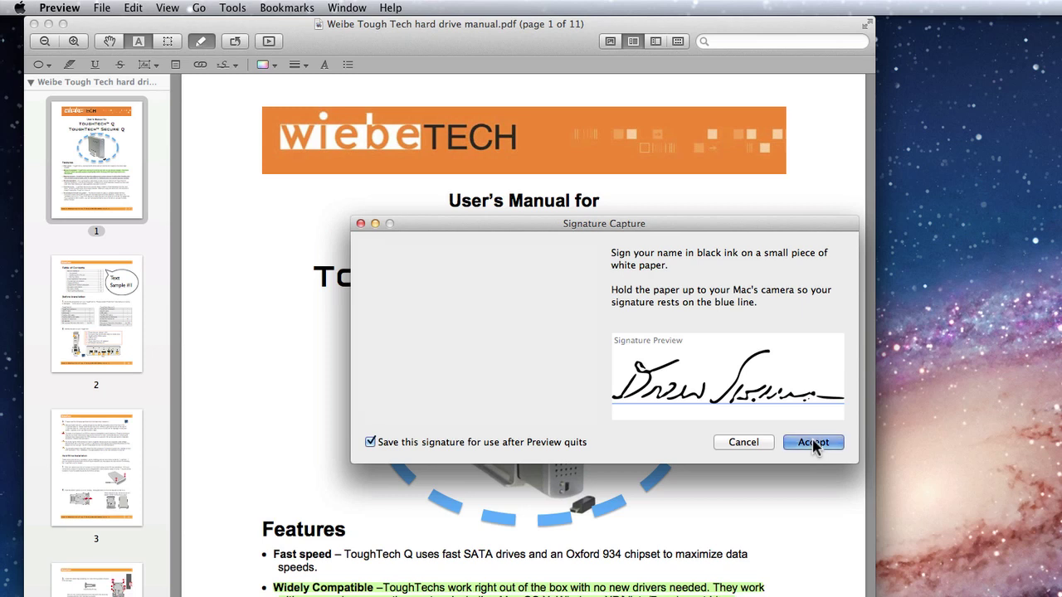
- Accept the captured signature, select it for placement, and scroll to page 3
{"action": "left_click", "coordinate": [813, 443]}
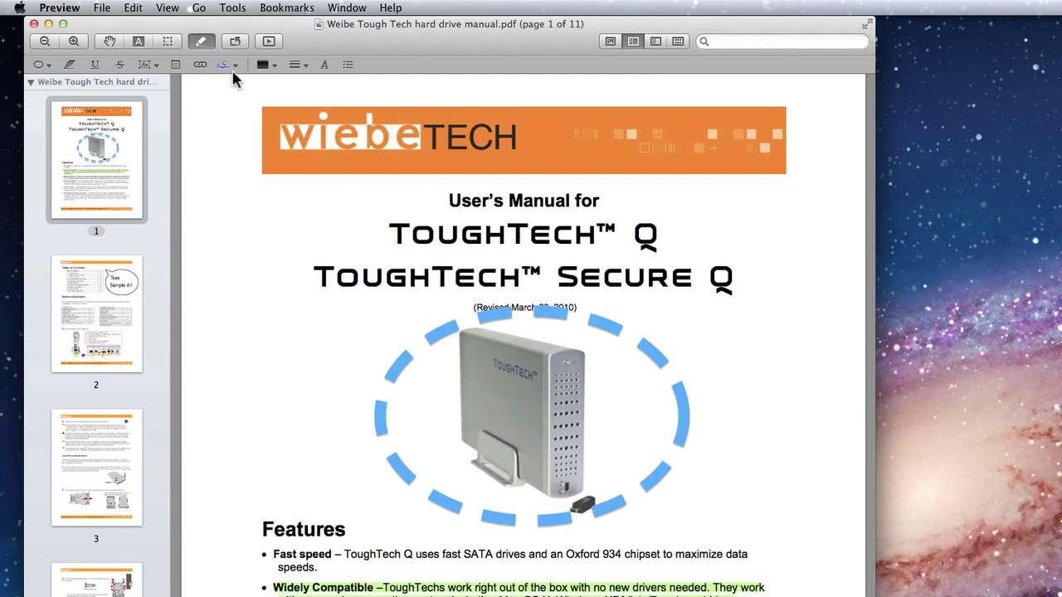
{"action": "left_click", "coordinate": [233, 68]}
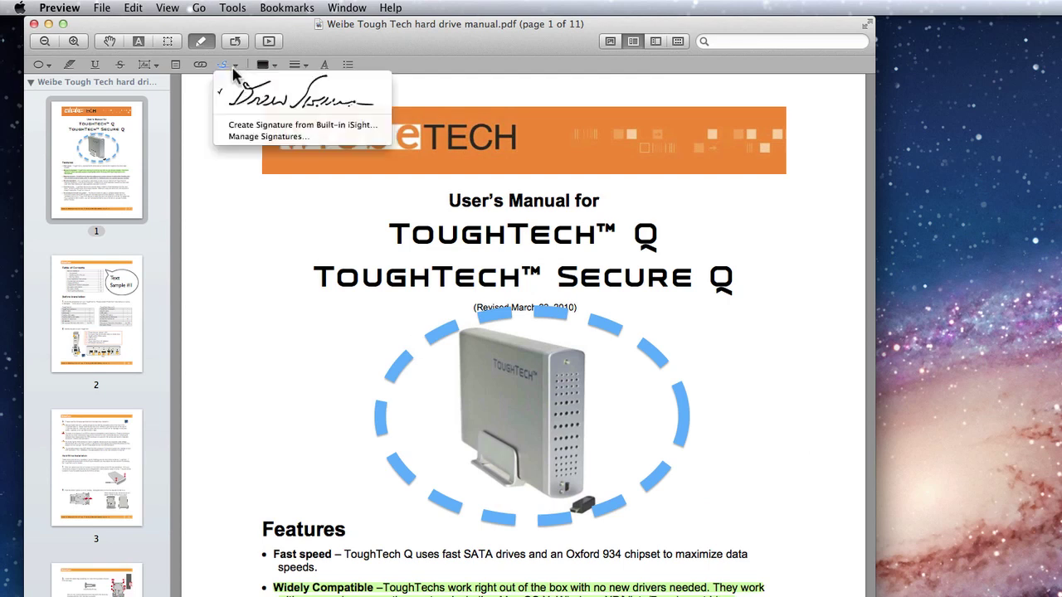
{"action": "left_click", "coordinate": [340, 110]}
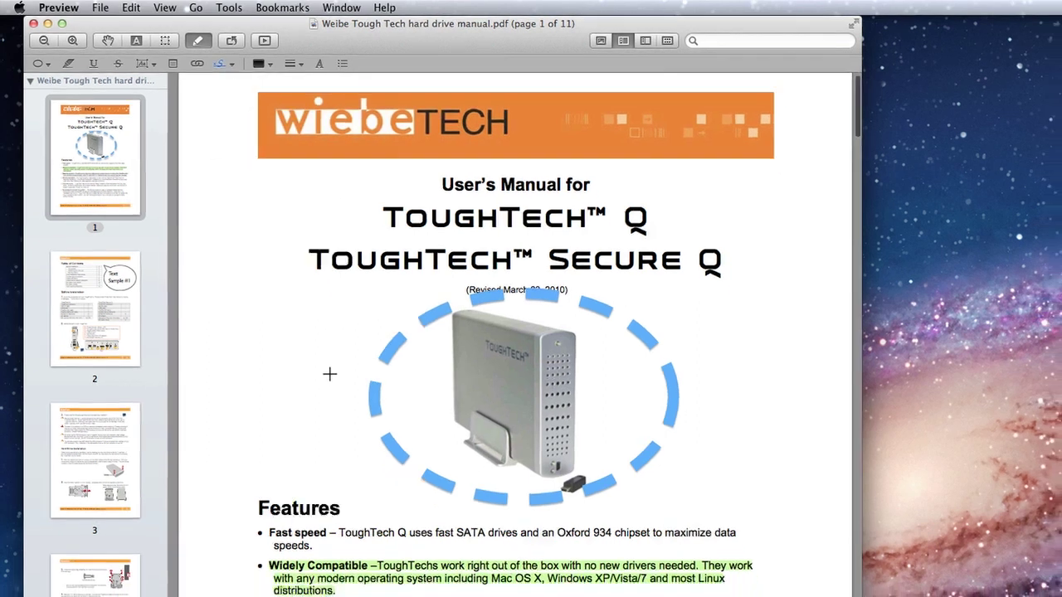
{"action": "scroll", "coordinate": [330, 374], "scroll_direction": "down", "scroll_amount": 20}
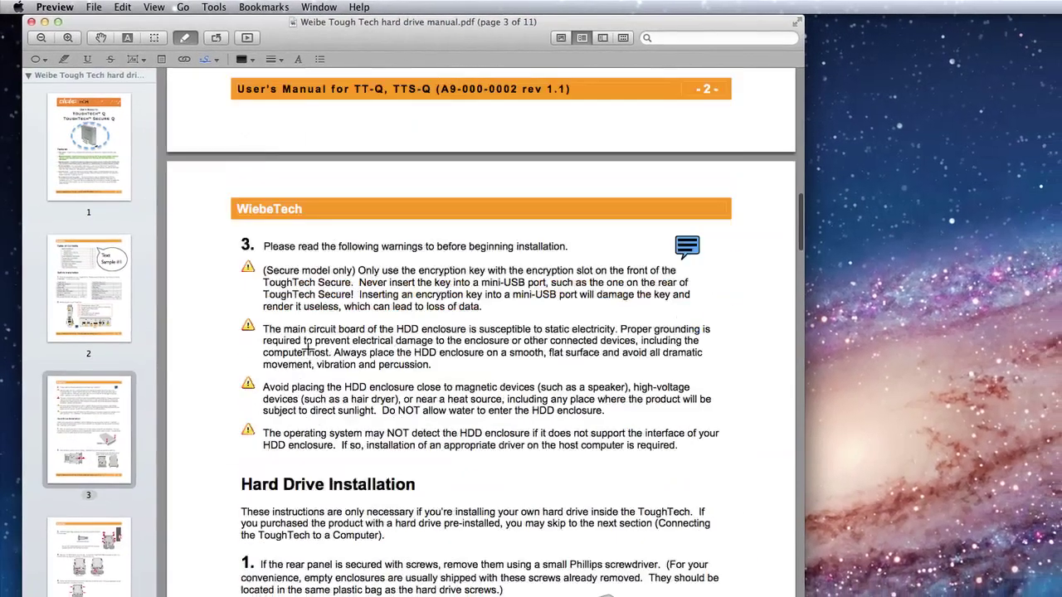
{"action": "scroll", "coordinate": [308, 348], "scroll_direction": "down", "scroll_amount": 5}
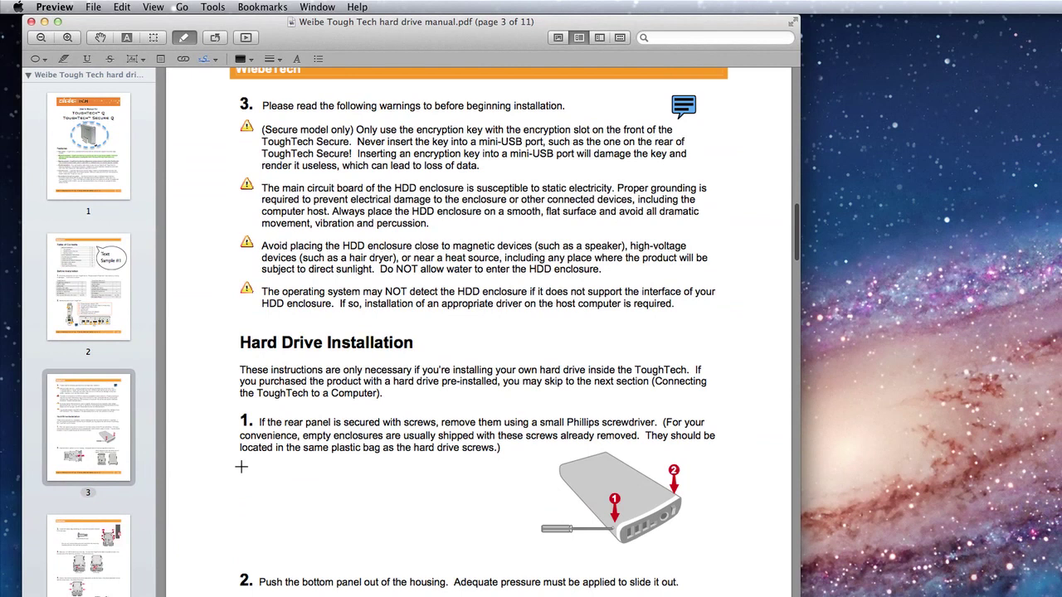